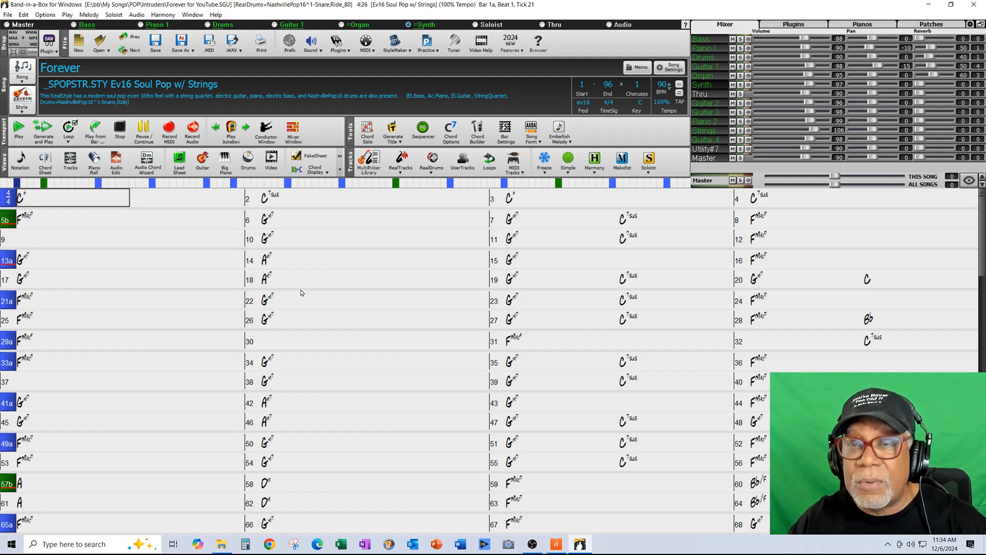
# Step: Play the song Forever from its first bar and stop playback after the intro
pyautogui.click(71, 203)
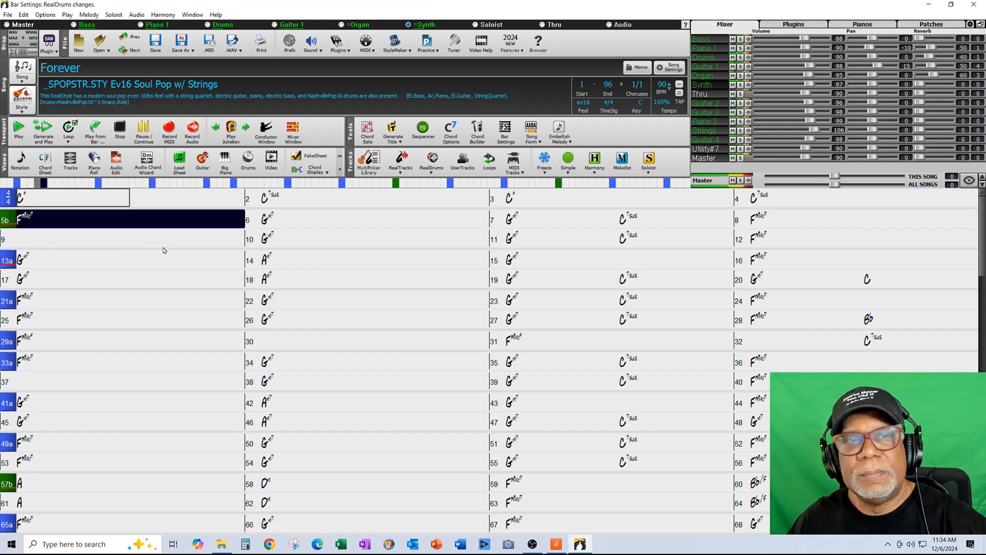
pyautogui.click(119, 133)
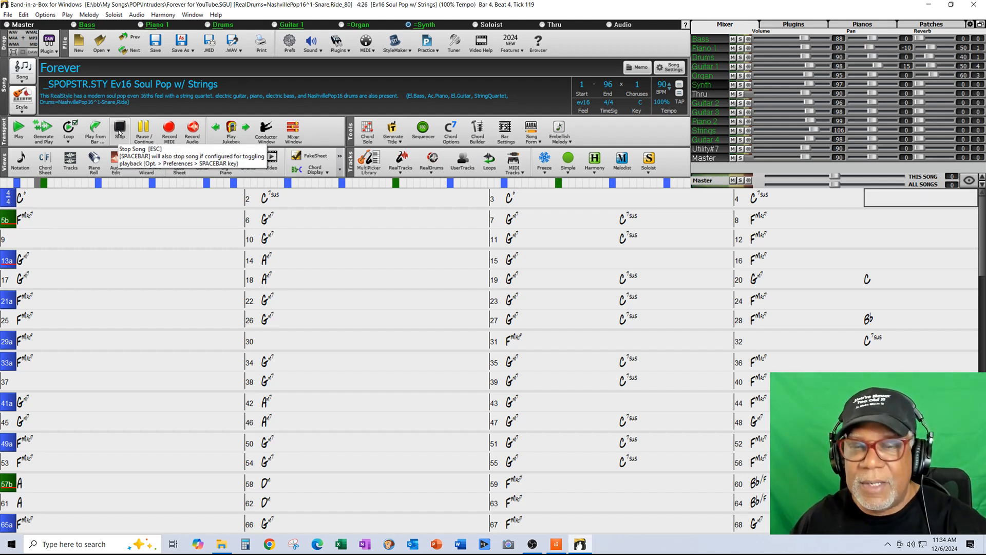
# Step: Put Band-in-a-Box in DAW plugin mode and transfer the Master with all song tracks onto the audio track at the start of the Cakewalk project
pyautogui.click(555, 547)
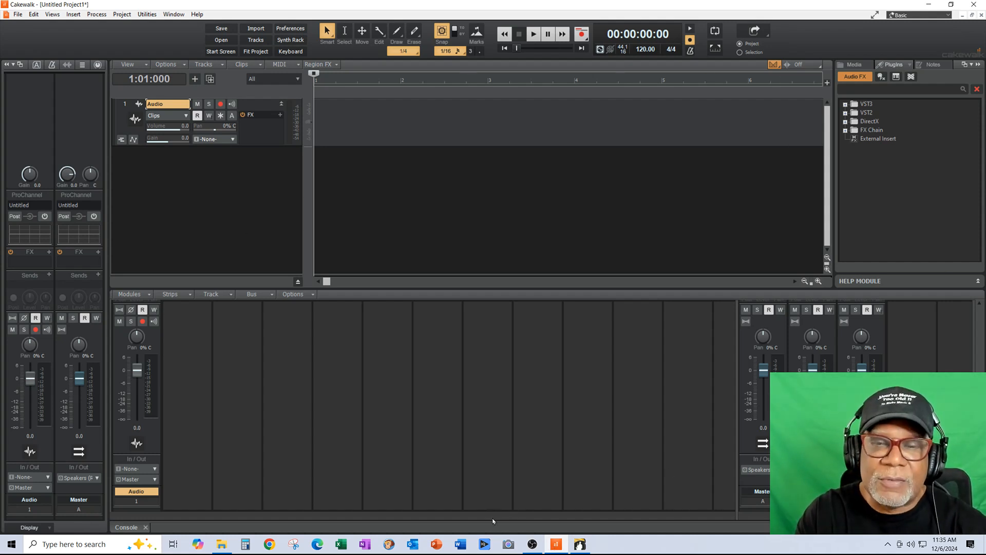
pyautogui.click(578, 548)
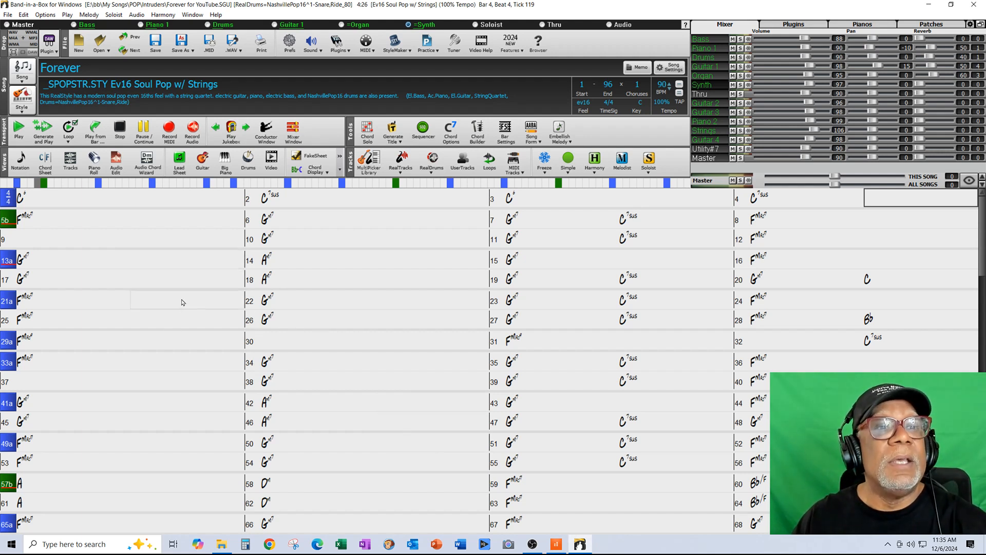
pyautogui.click(33, 53)
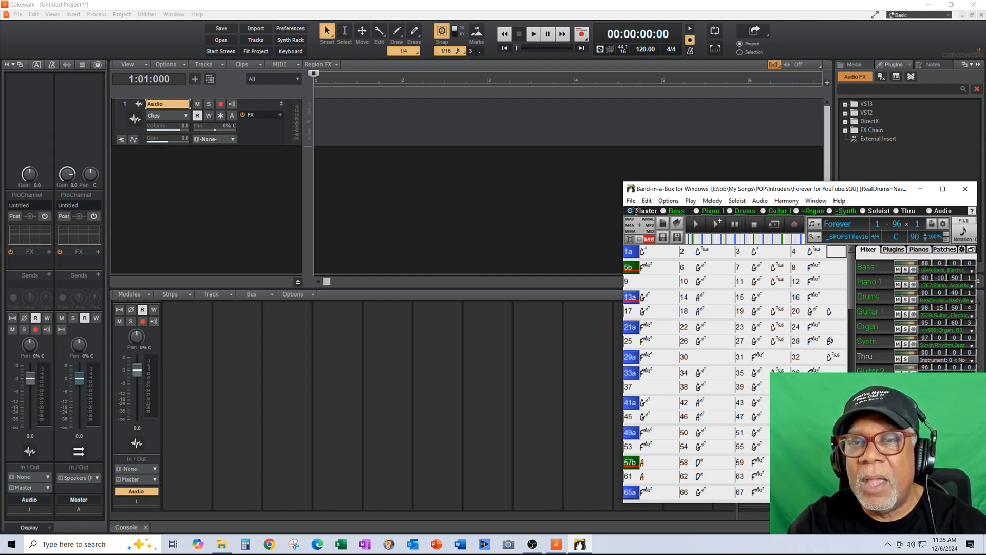
pyautogui.moveTo(635, 211); pyautogui.dragTo(326, 132)
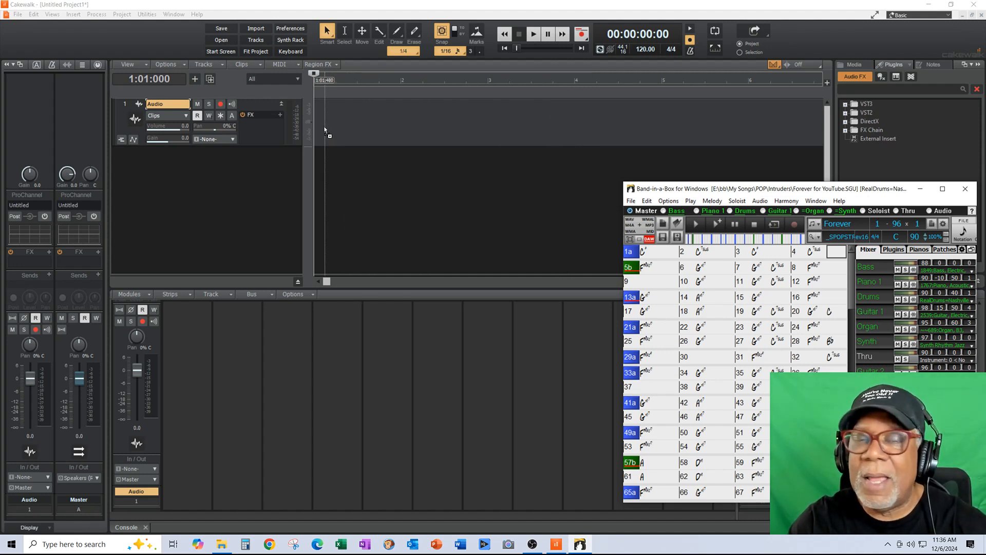
pyautogui.moveTo(324, 130); pyautogui.dragTo(324, 127)
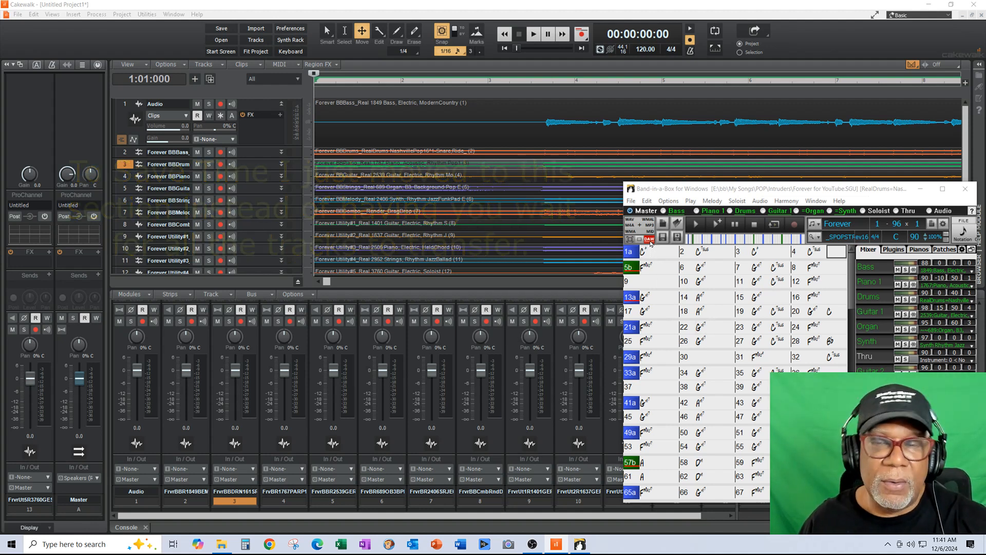
# Step: Leave DAW plugin mode and exit Band-in-a-Box, returning to the Cakewalk project
pyautogui.click(650, 241)
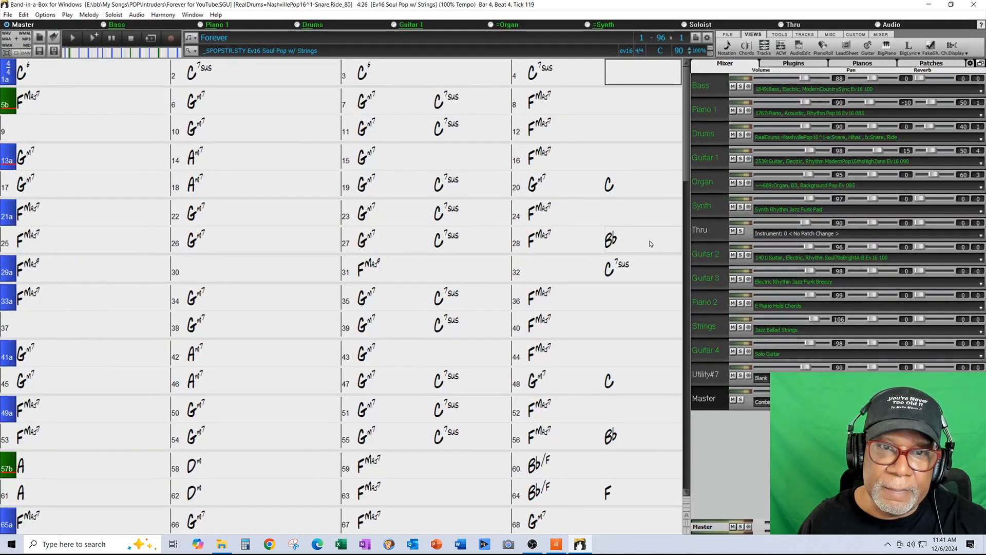
pyautogui.click(17, 54)
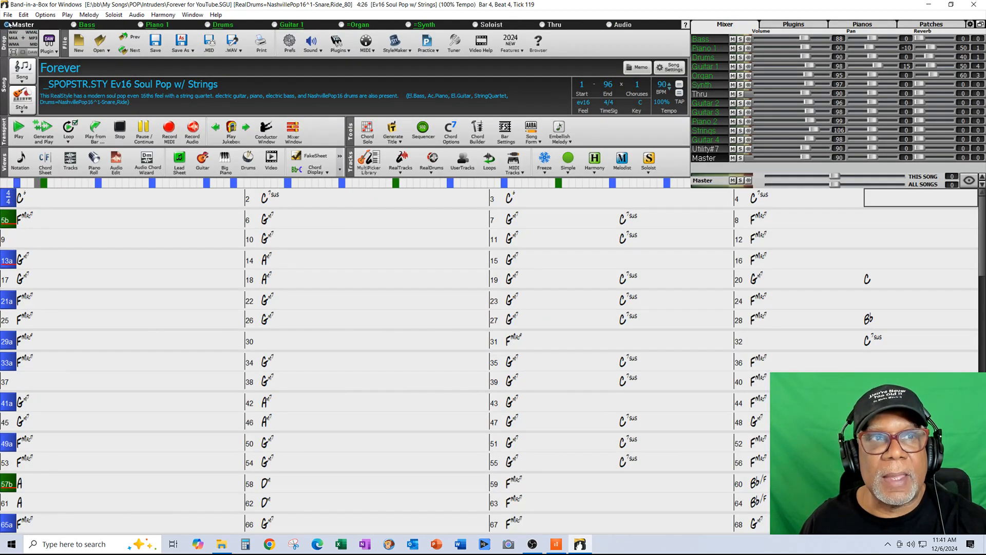
pyautogui.click(9, 17)
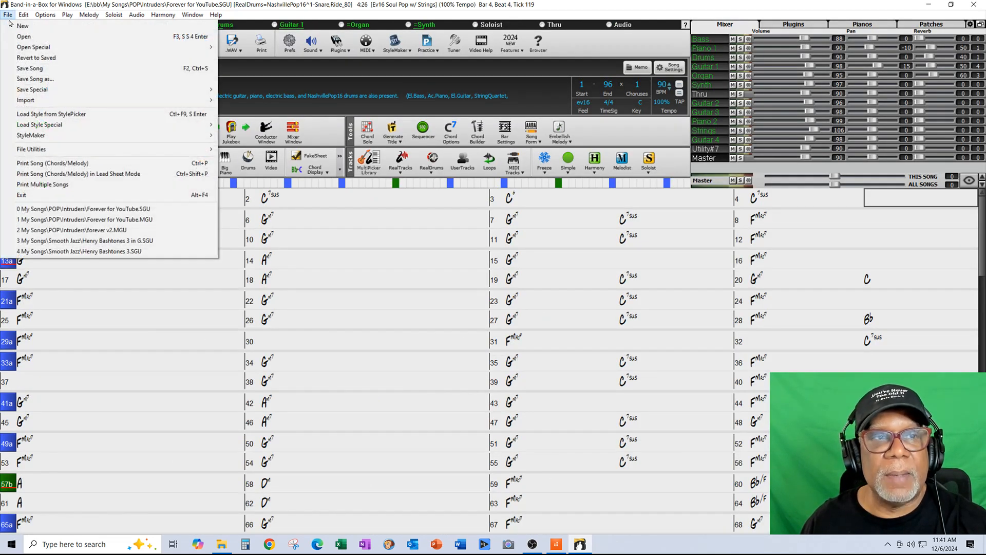
pyautogui.click(40, 198)
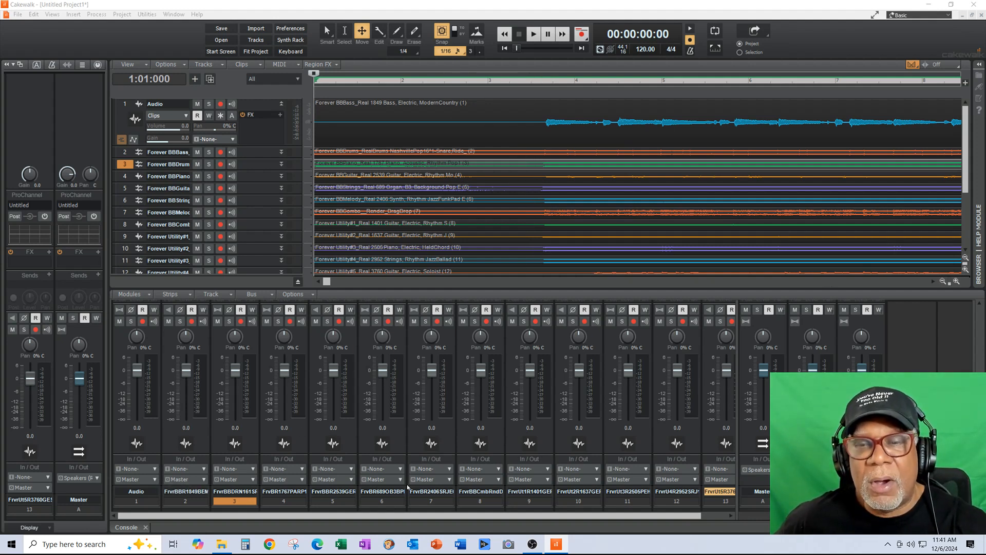
# Step: Rename the first console track, Audio, to Bass
pyautogui.click(717, 518)
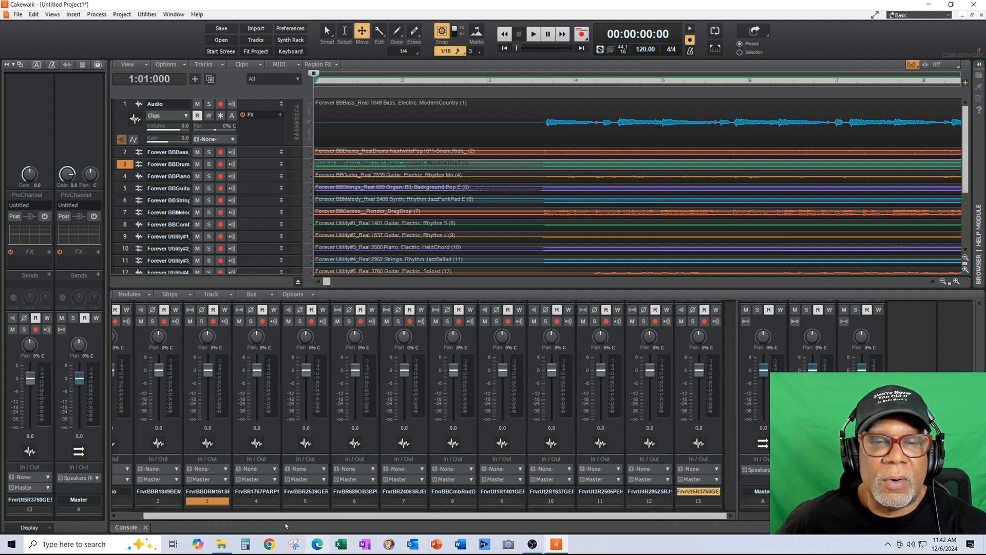
pyautogui.hscroll(-1, 251, 518)
pyautogui.hscroll(-1, 251, 519)
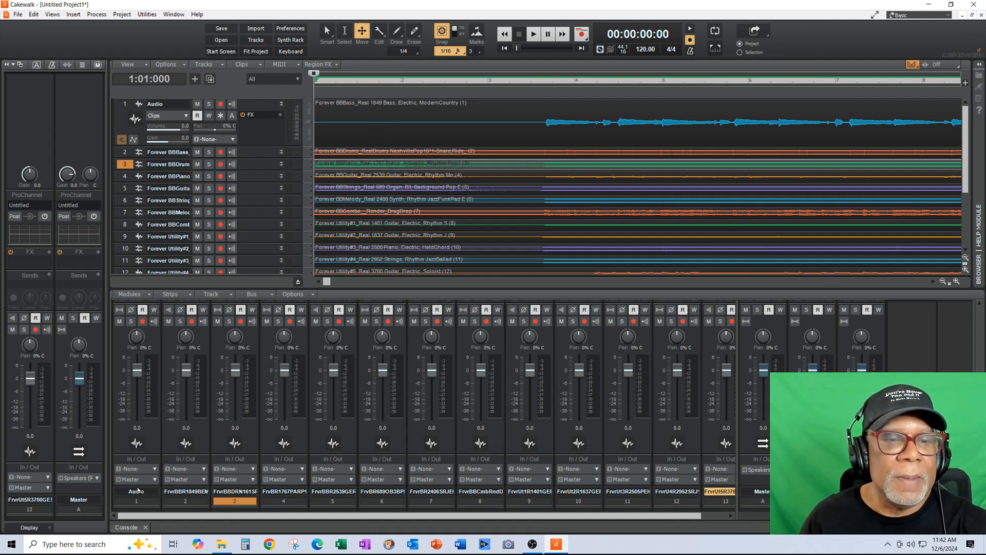
pyautogui.doubleClick(135, 491)
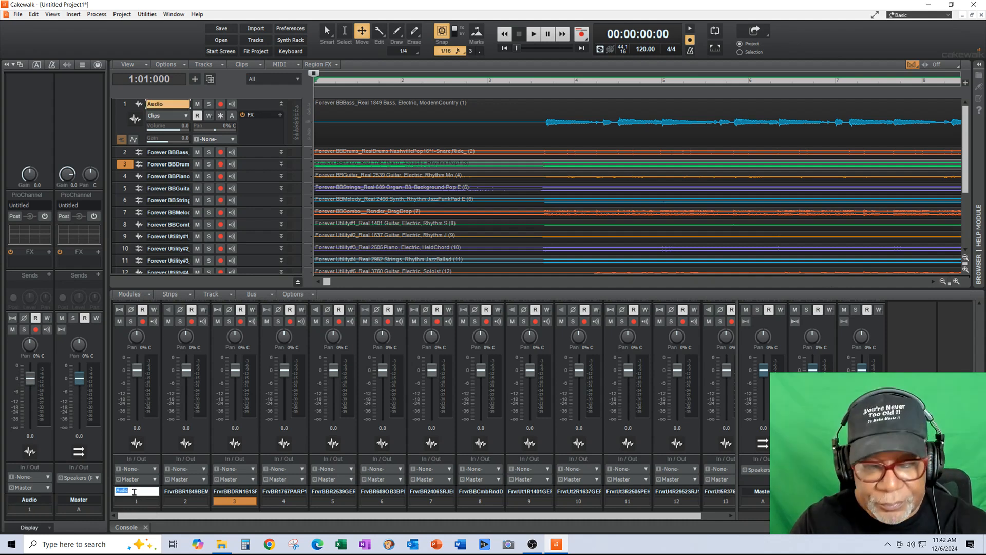
pyautogui.write('Bass')
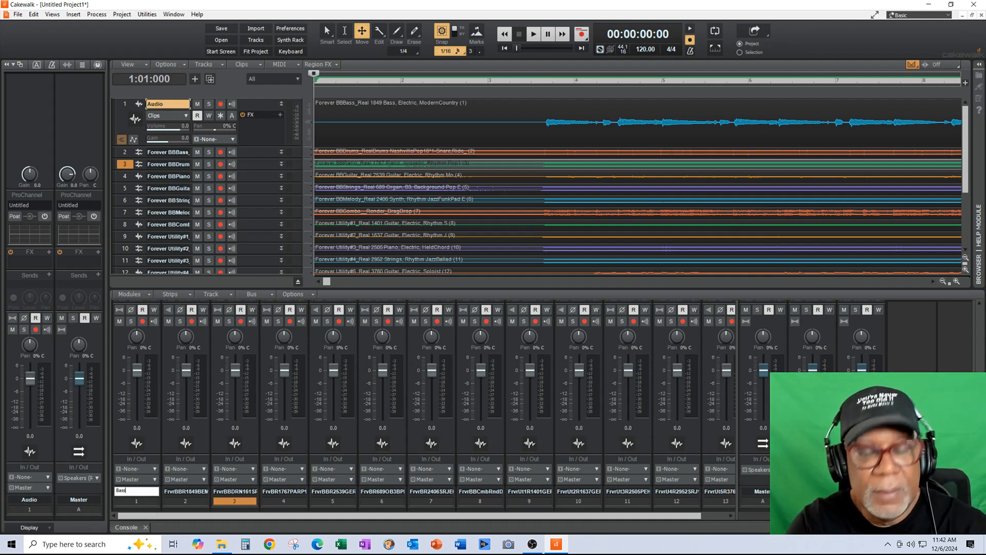
pyautogui.press('Return')
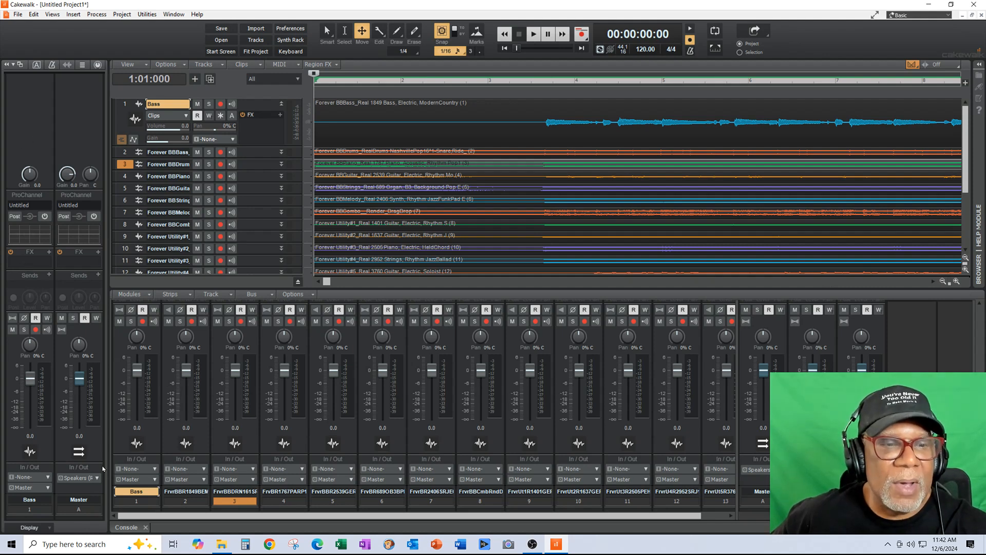
# Step: Examine the VST3, VST2 and DirectX audio effects that can be inserted in the Bass track's FX rack
pyautogui.click(49, 253)
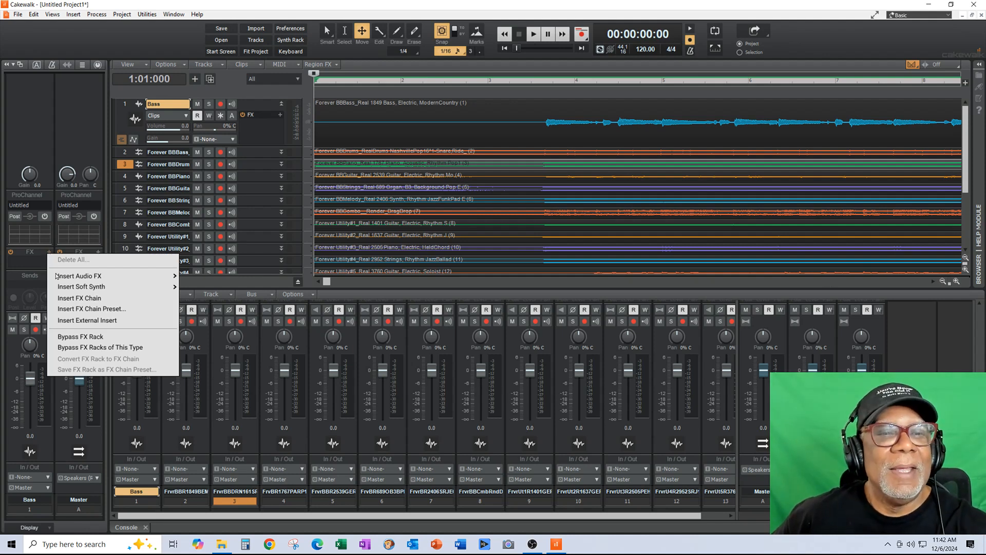
pyautogui.moveTo(125, 278)
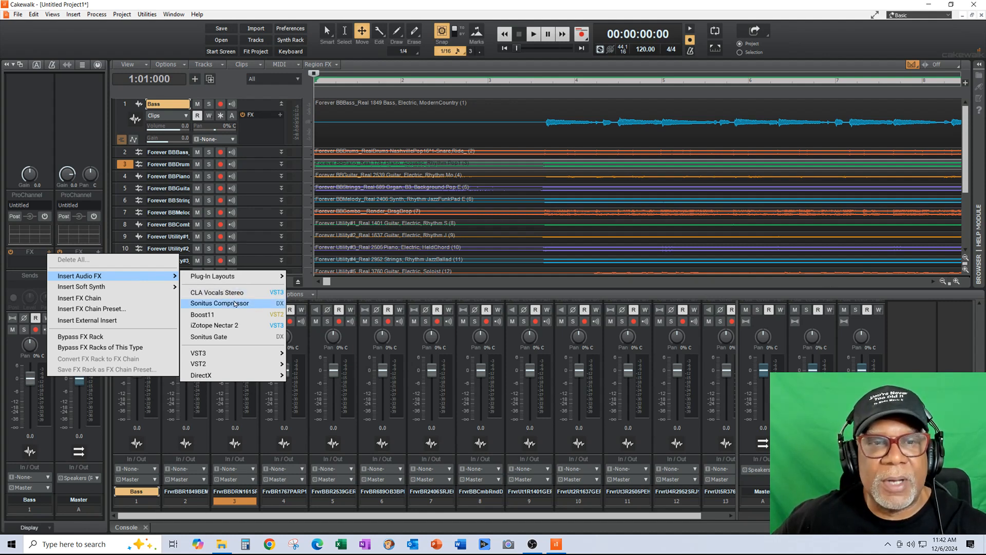
pyautogui.moveTo(226, 354)
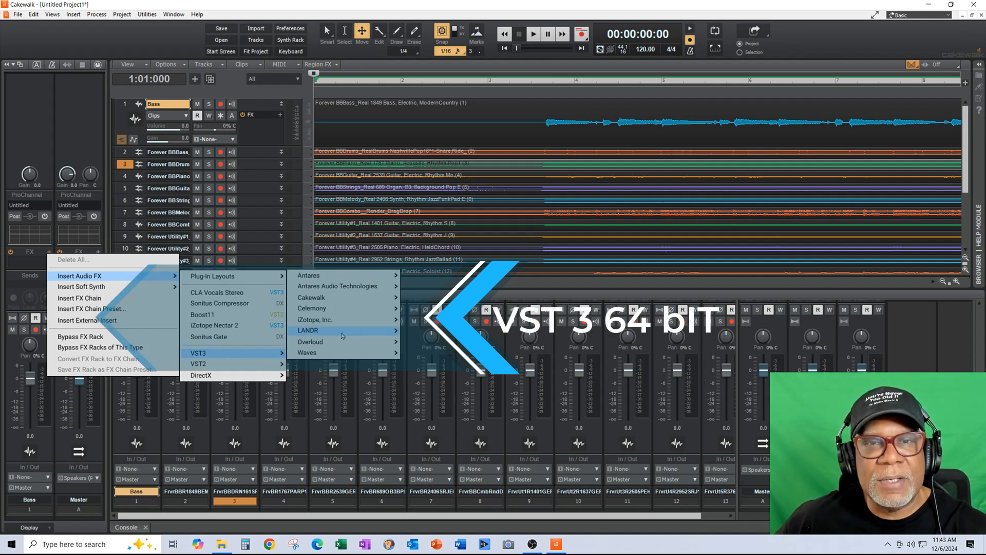
pyautogui.moveTo(342, 280)
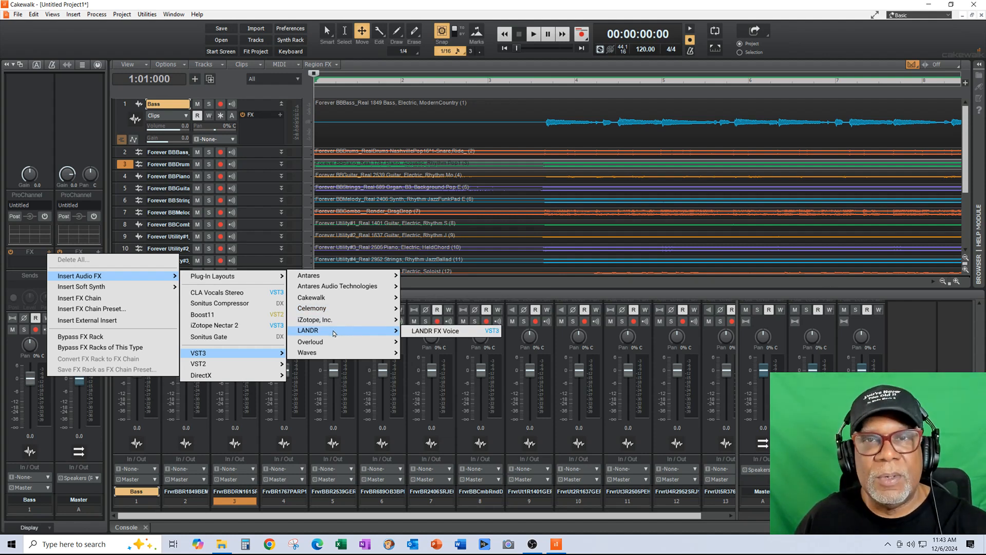
pyautogui.moveTo(242, 368)
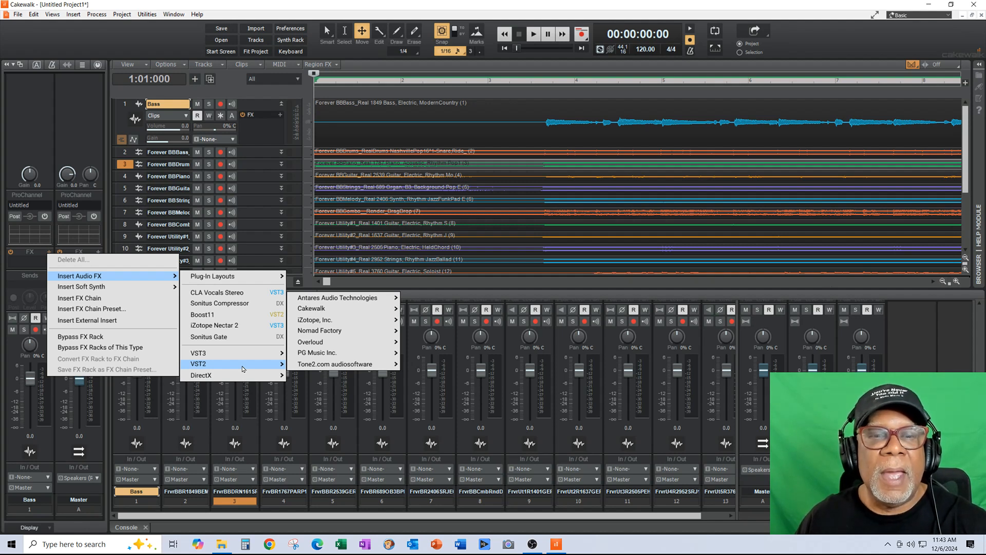
pyautogui.moveTo(316, 355)
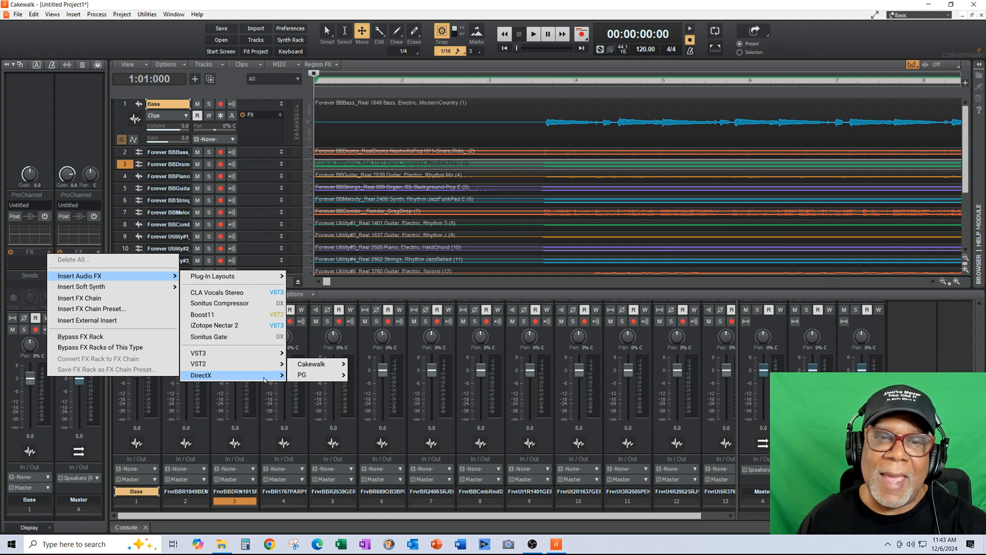
pyautogui.moveTo(319, 378)
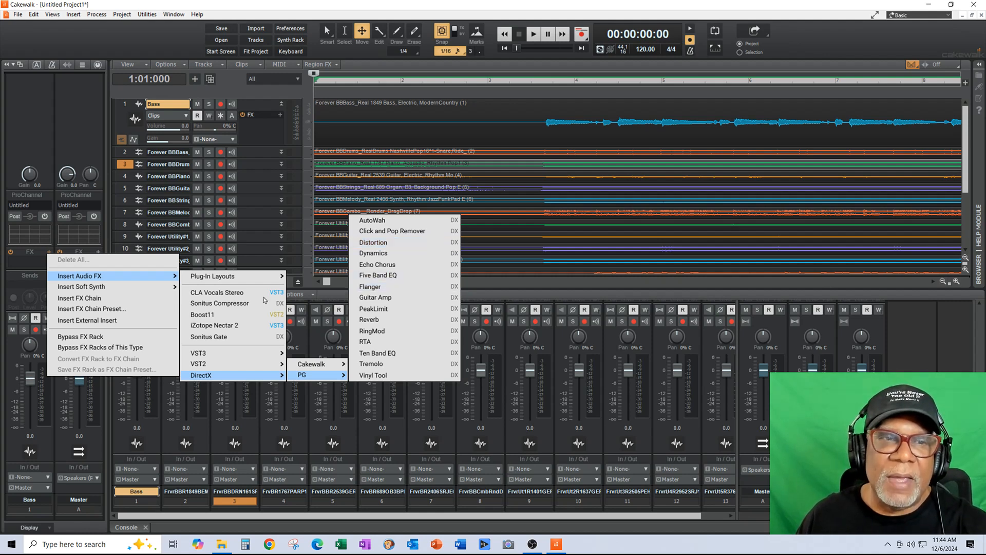
pyautogui.moveTo(132, 291)
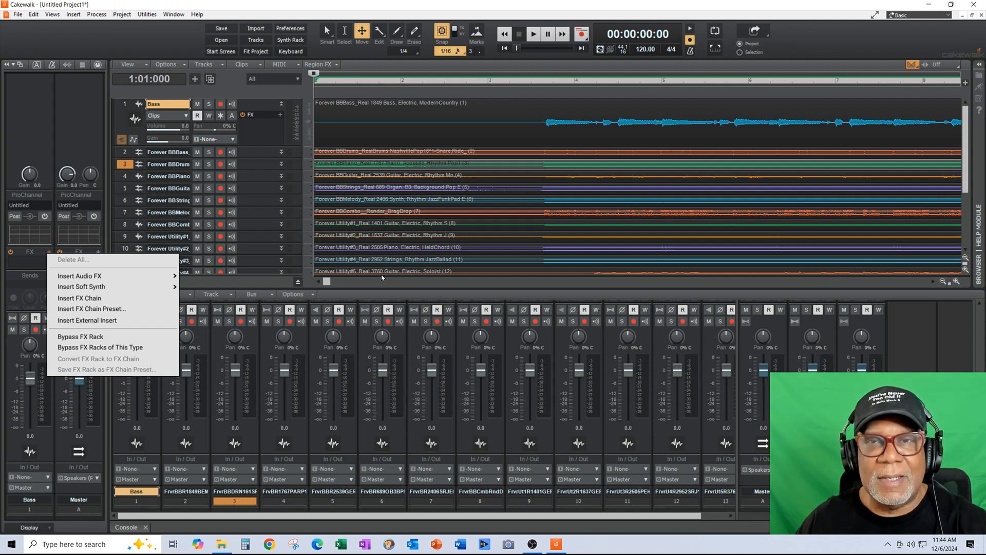
# Step: Open the recent project Forever 1.cwp
pyautogui.click(17, 15)
pyautogui.click(18, 15)
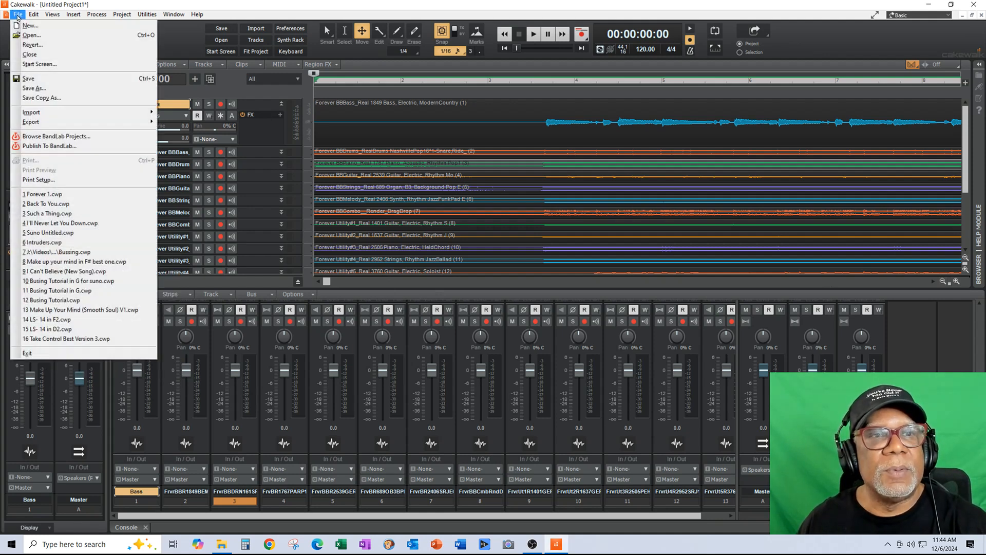
pyautogui.click(116, 195)
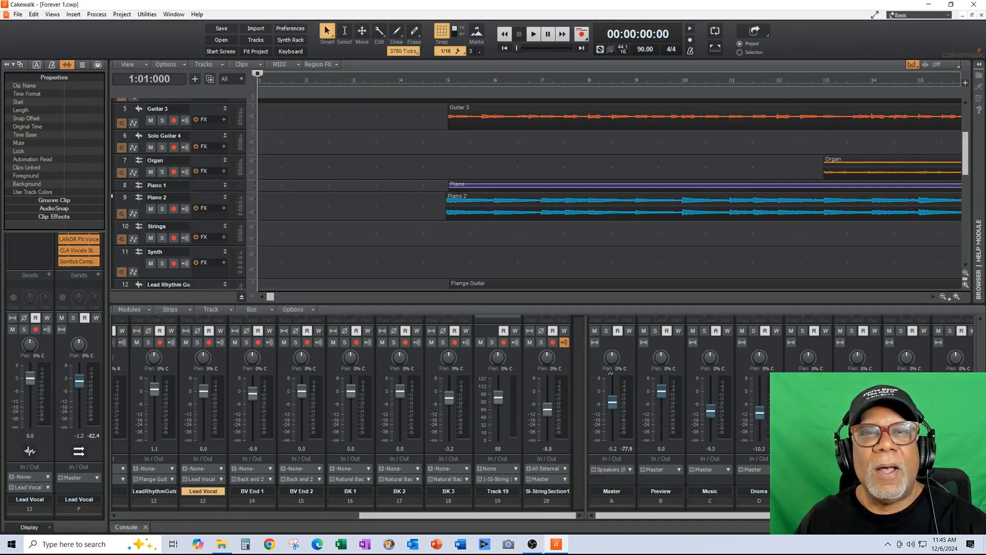
# Step: Trim the end of the Guitar 1 clip with the Edit tool to a length of exactly four measures
pyautogui.moveTo(968, 166); pyautogui.dragTo(965, 138)
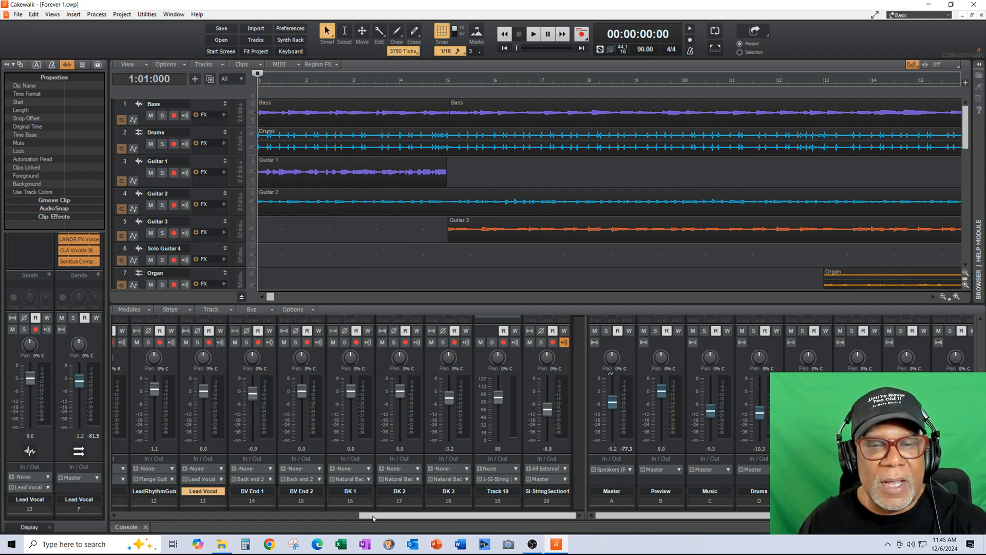
pyautogui.moveTo(370, 514); pyautogui.dragTo(223, 542)
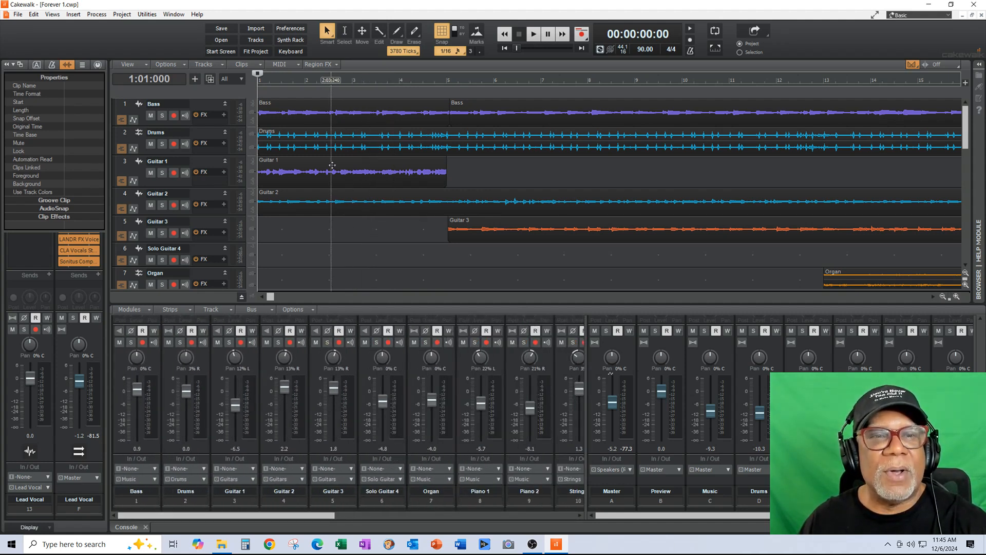
pyautogui.moveTo(308, 522)
pyautogui.mouseDown()
pyautogui.moveTo(431, 532)
pyautogui.moveTo(309, 529)
pyautogui.mouseUp()
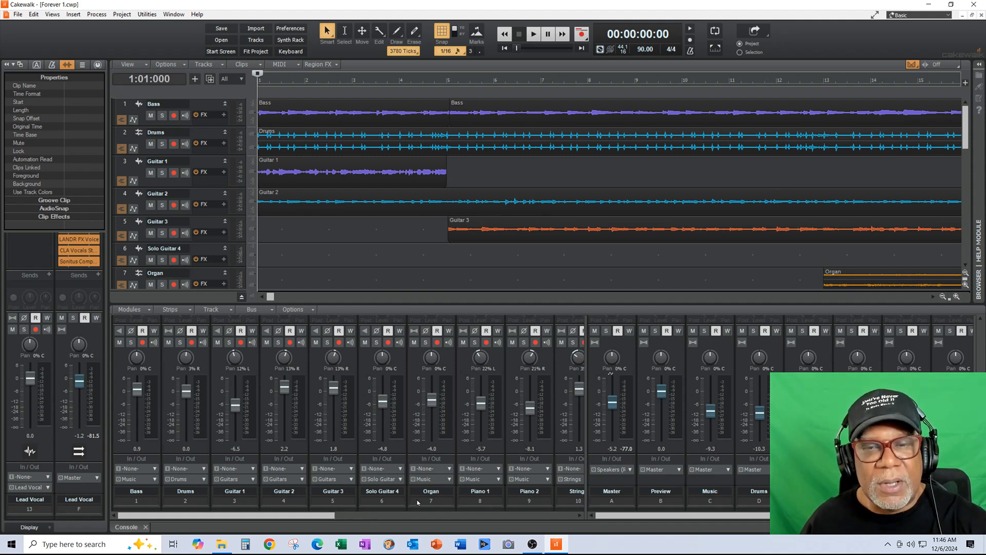
pyautogui.moveTo(323, 516); pyautogui.dragTo(366, 529)
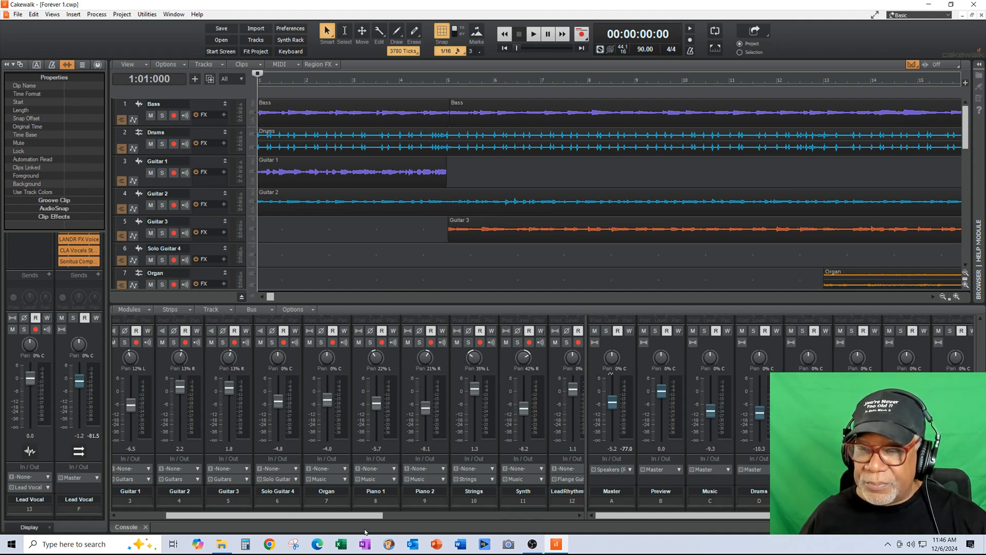
pyautogui.click(437, 177)
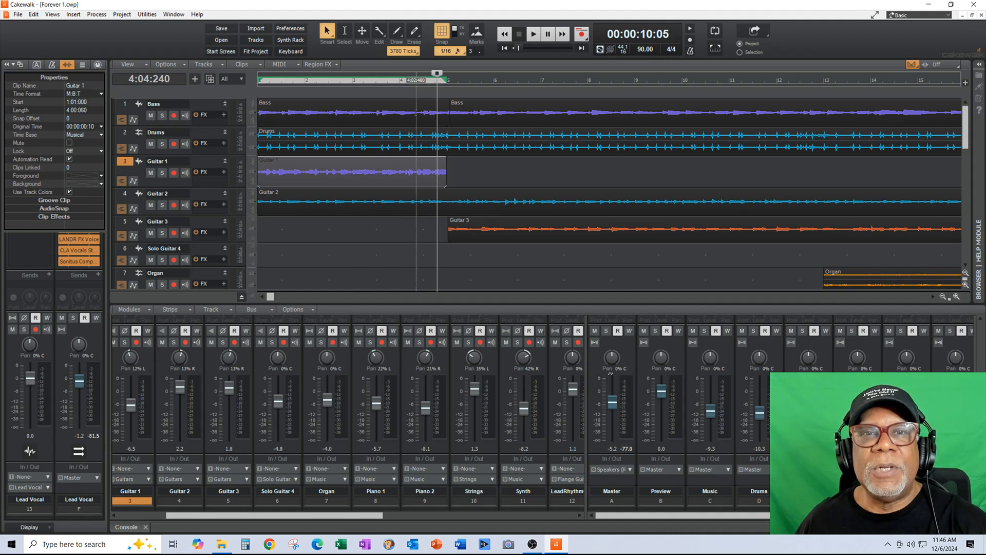
pyautogui.click(380, 33)
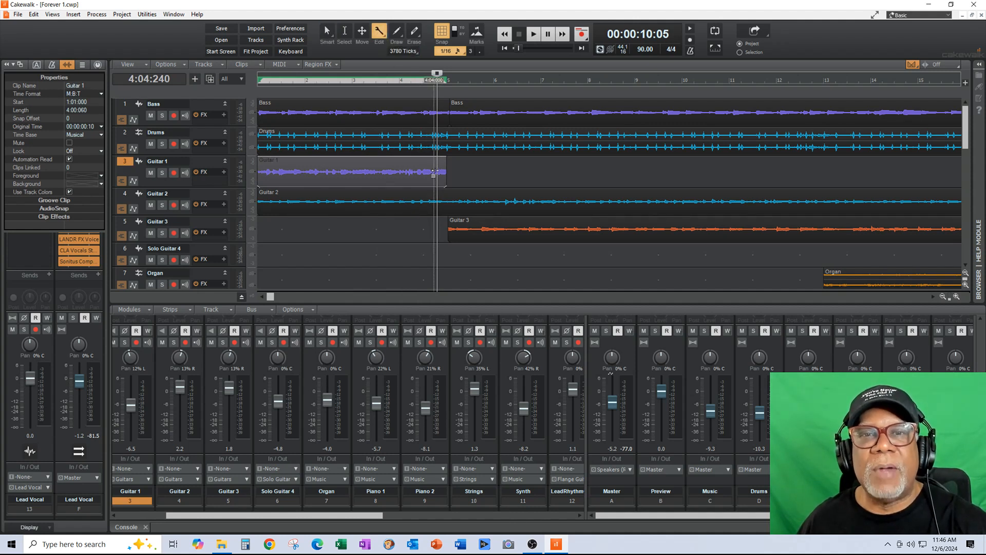
pyautogui.moveTo(445, 177)
pyautogui.mouseDown()
pyautogui.moveTo(574, 177)
pyautogui.moveTo(445, 177)
pyautogui.mouseUp()
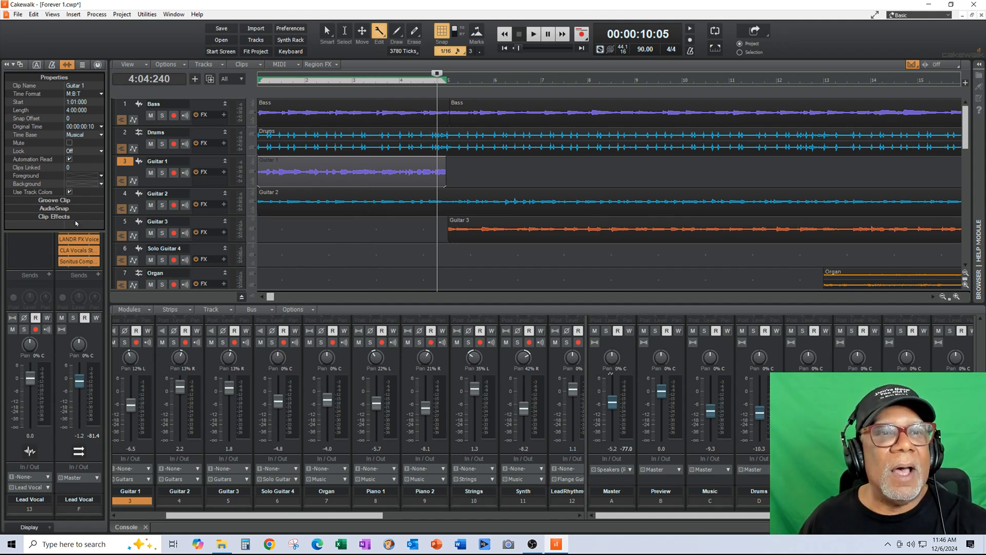
# Step: Show the Arranger inspector and undock the Inspector into a floating window
pyautogui.click(36, 65)
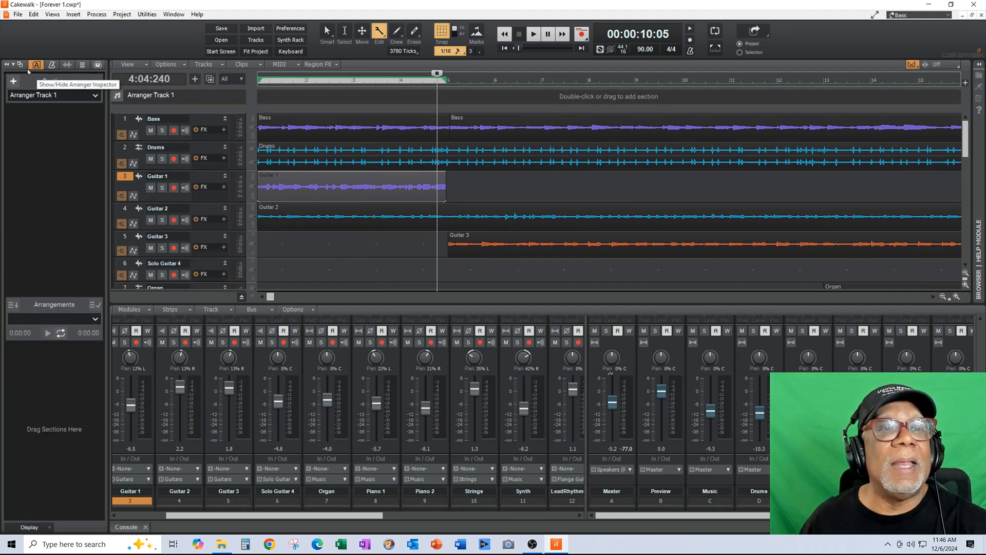
pyautogui.moveTo(19, 65); pyautogui.dragTo(23, 69)
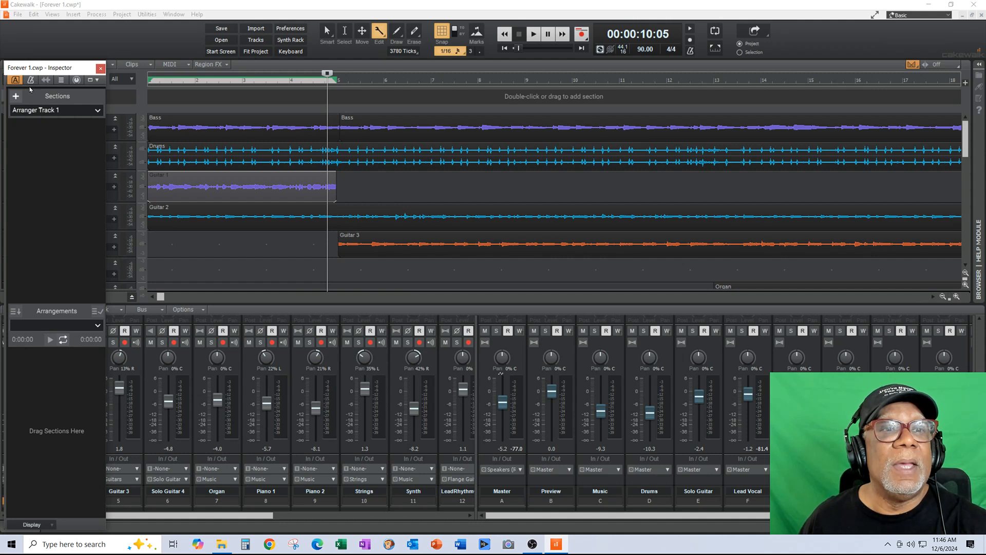
# Step: Examine the clip properties, track properties, ProChannel, arranger and tempo sections of the floating Inspector
pyautogui.click(47, 81)
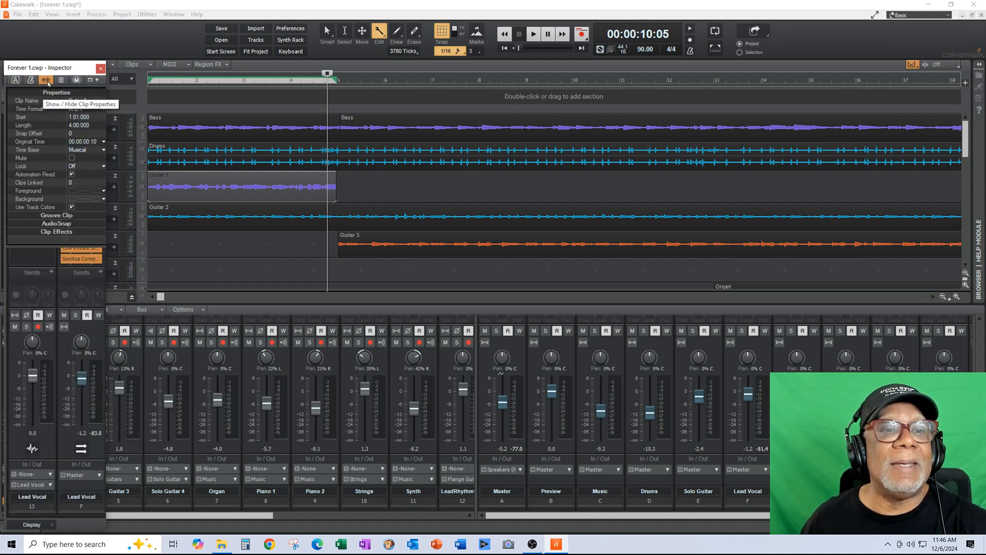
pyautogui.click(61, 81)
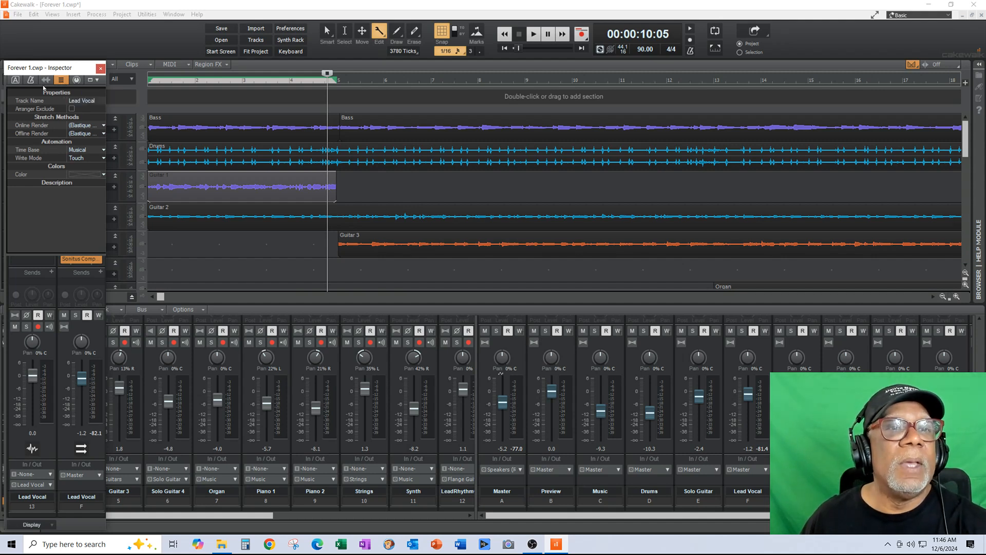
pyautogui.click(46, 81)
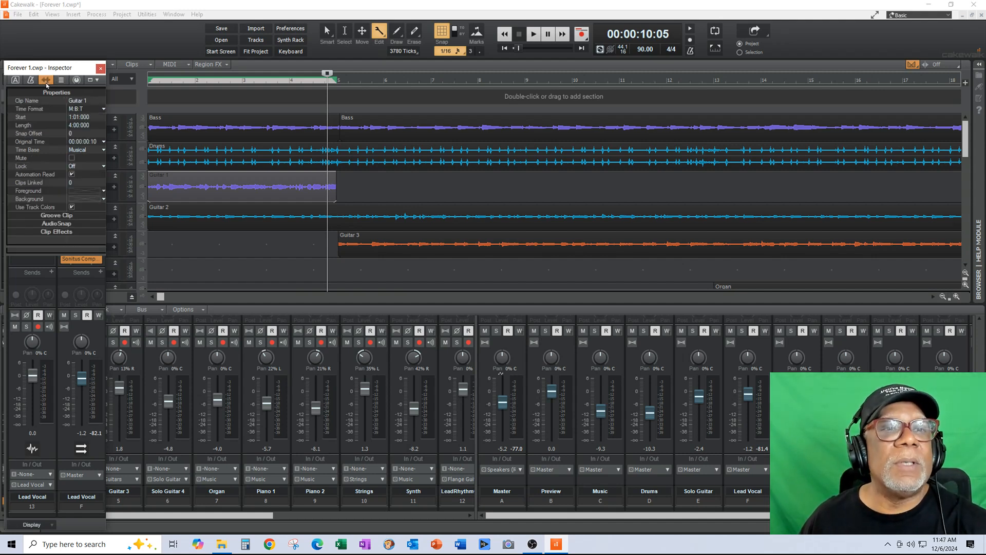
pyautogui.click(77, 81)
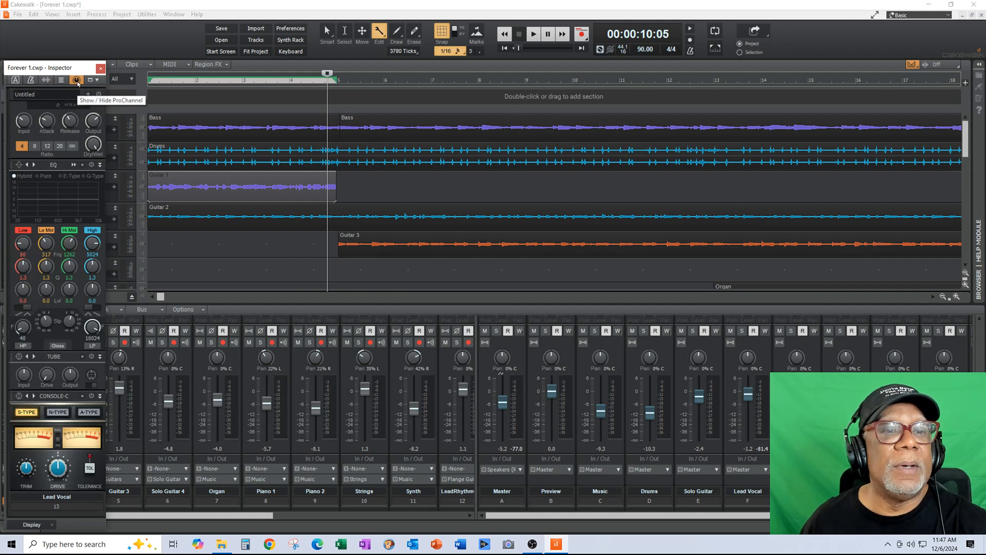
pyautogui.click(16, 80)
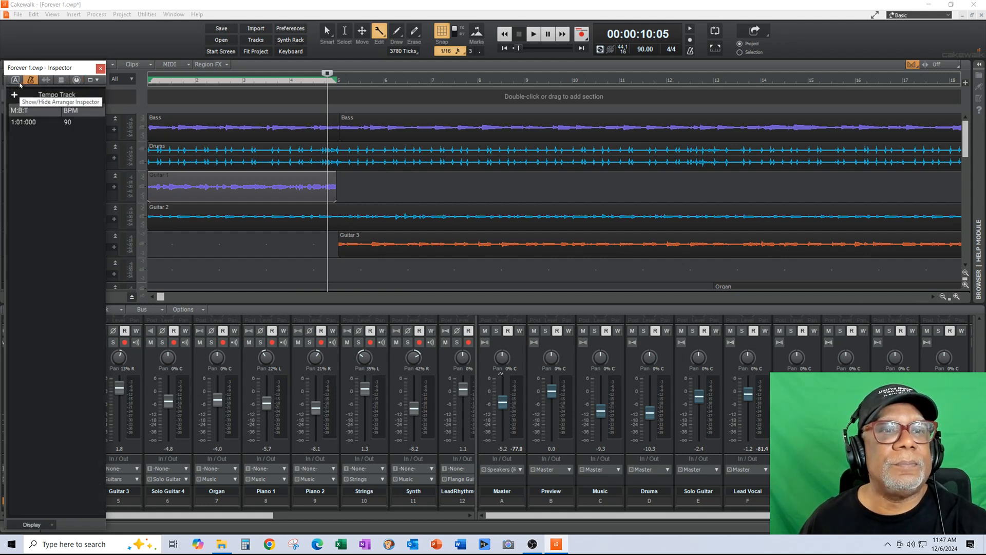
pyautogui.click(31, 81)
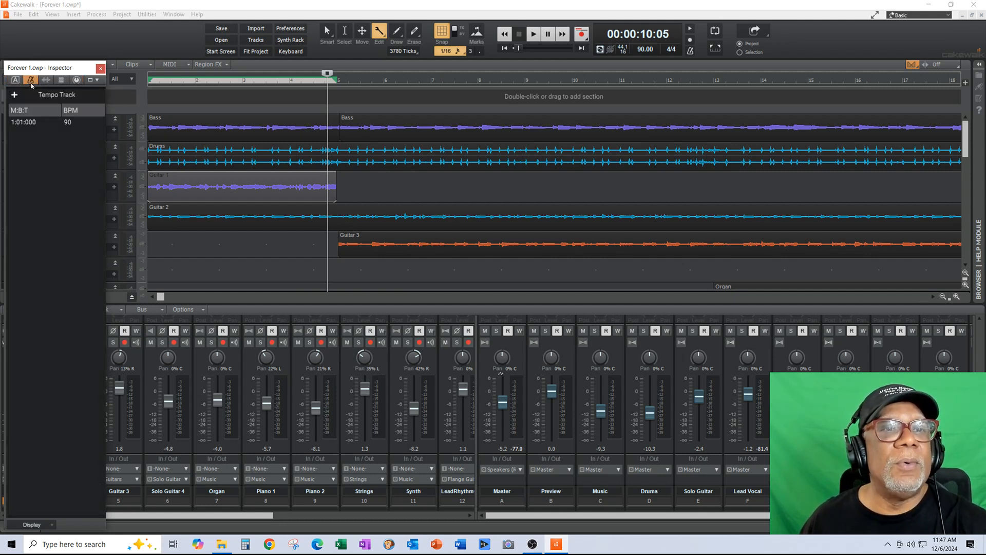
pyautogui.click(77, 81)
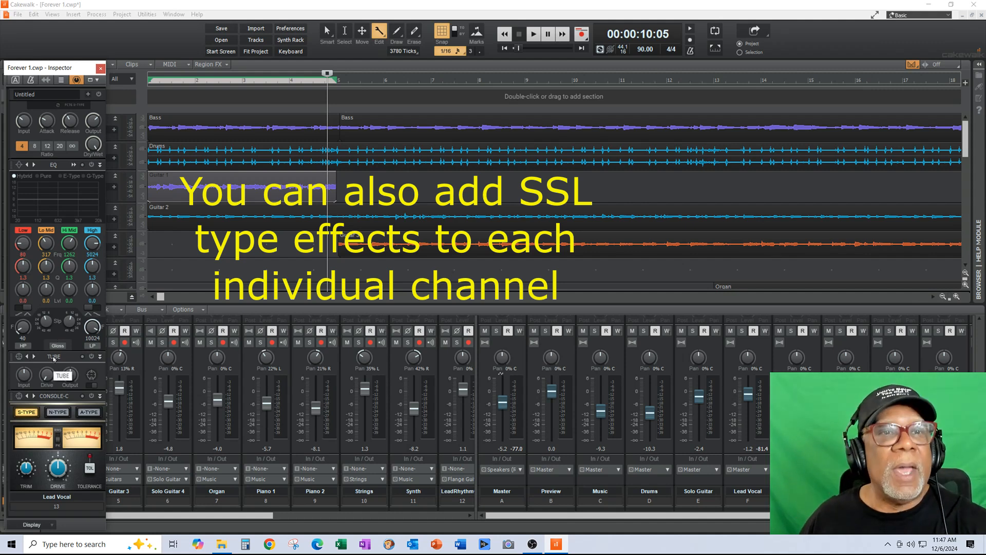
pyautogui.click(61, 80)
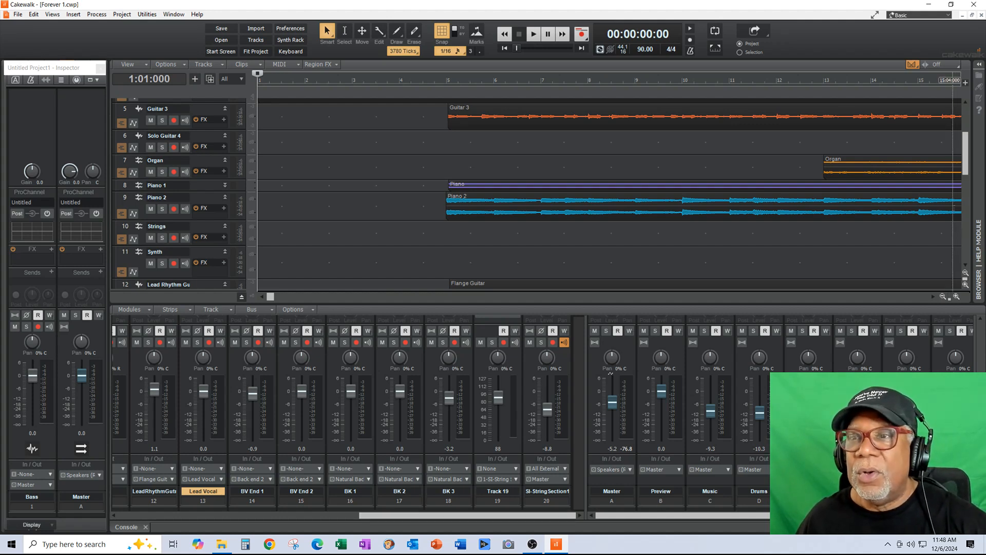
# Step: Examine the lead vocal clips, the BK 1 to BK 3 backing vocal clips from measure 21, and the vocal buses in the console
pyautogui.moveTo(966, 165); pyautogui.dragTo(970, 196)
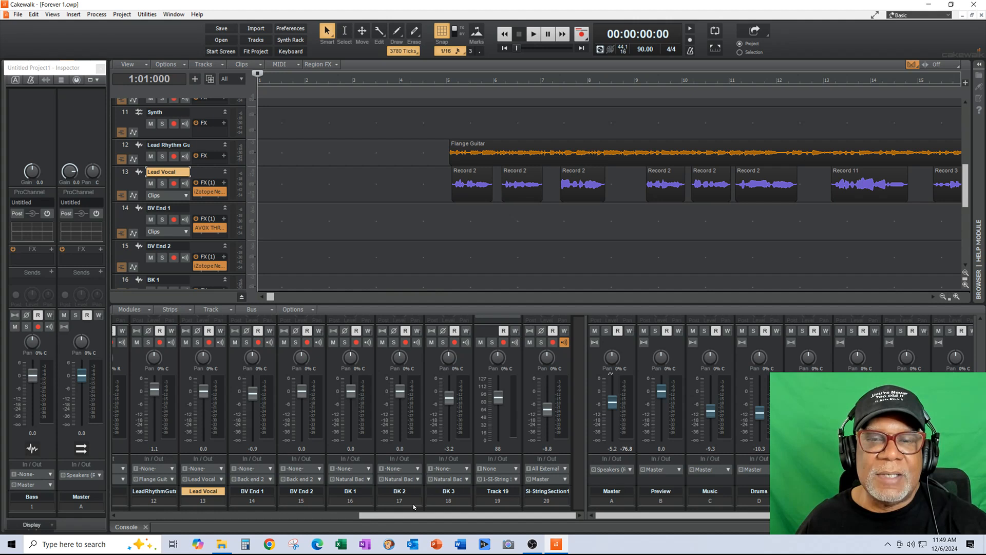
pyautogui.click(342, 370)
pyautogui.scroll(-4, 961, 192)
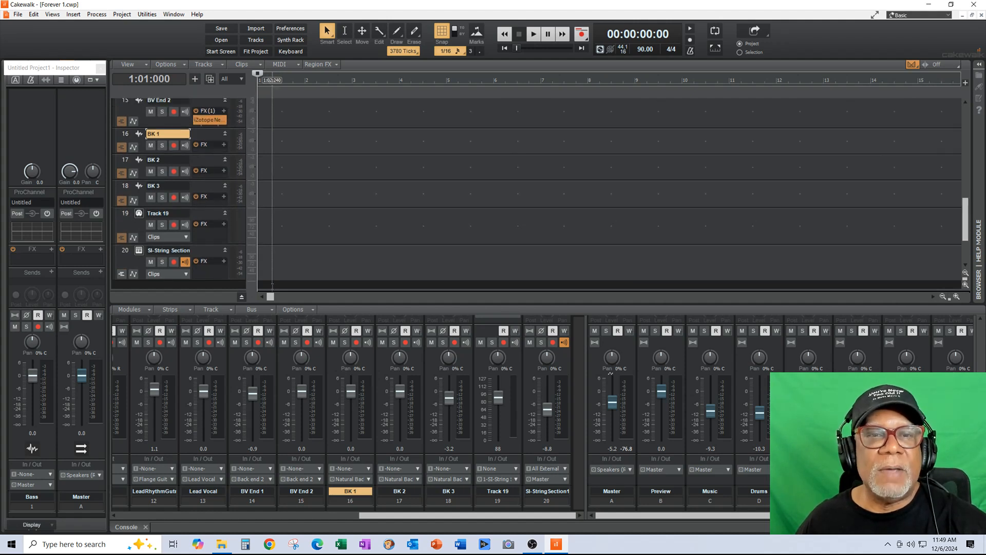
pyautogui.moveTo(270, 300); pyautogui.dragTo(390, 306)
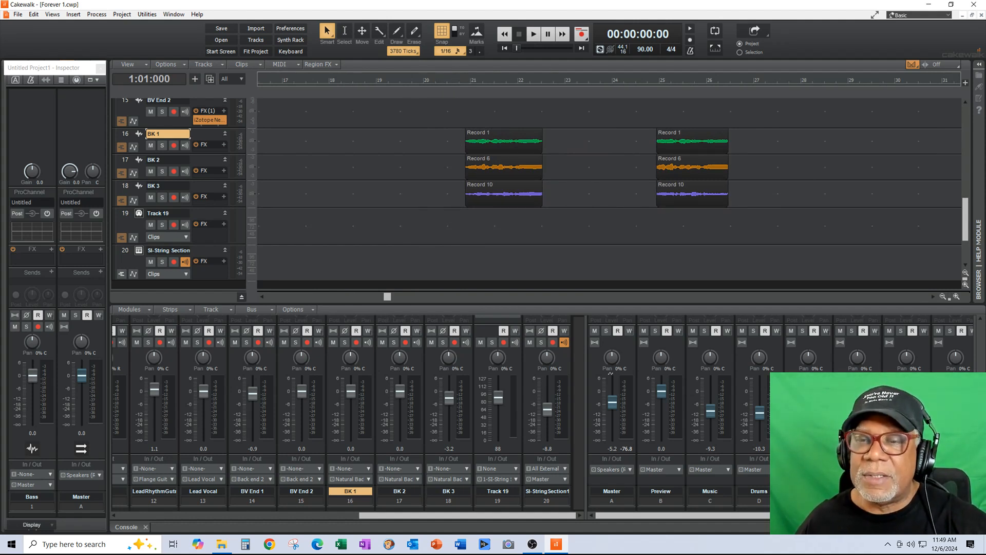
pyautogui.moveTo(642, 515); pyautogui.dragTo(754, 515)
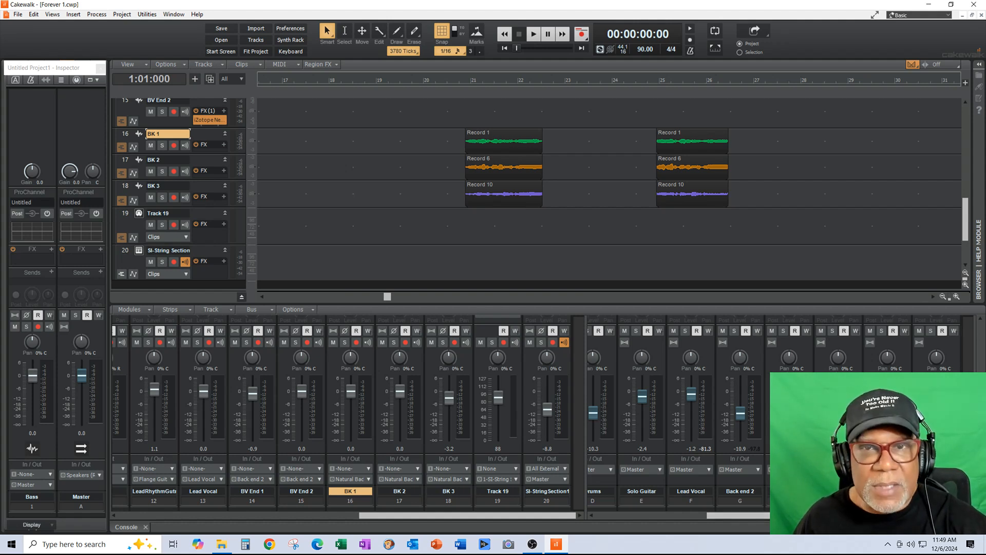
# Step: Play the song from 20:03:000 with the backing vocal bus of BK 1 to BK 3 soloed
pyautogui.click(446, 81)
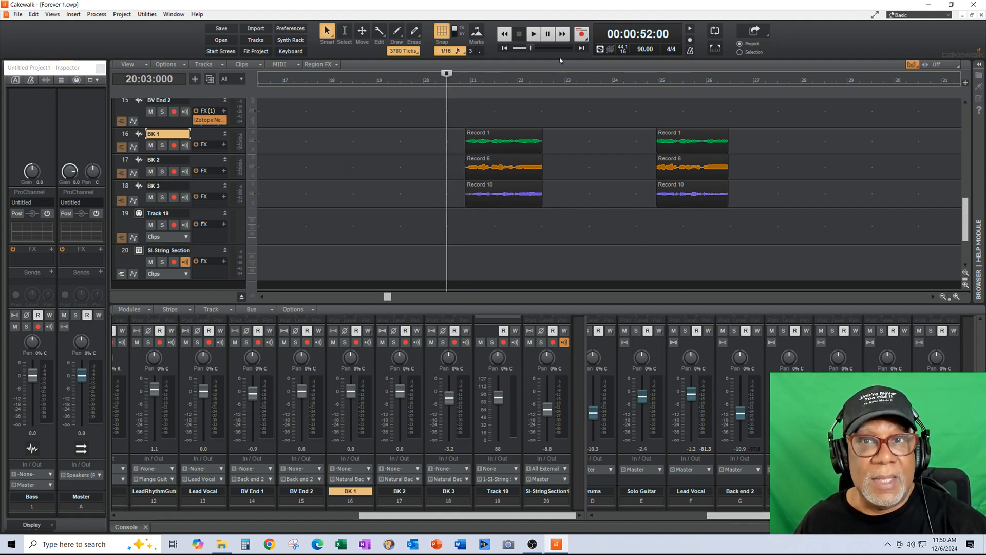
pyautogui.click(533, 34)
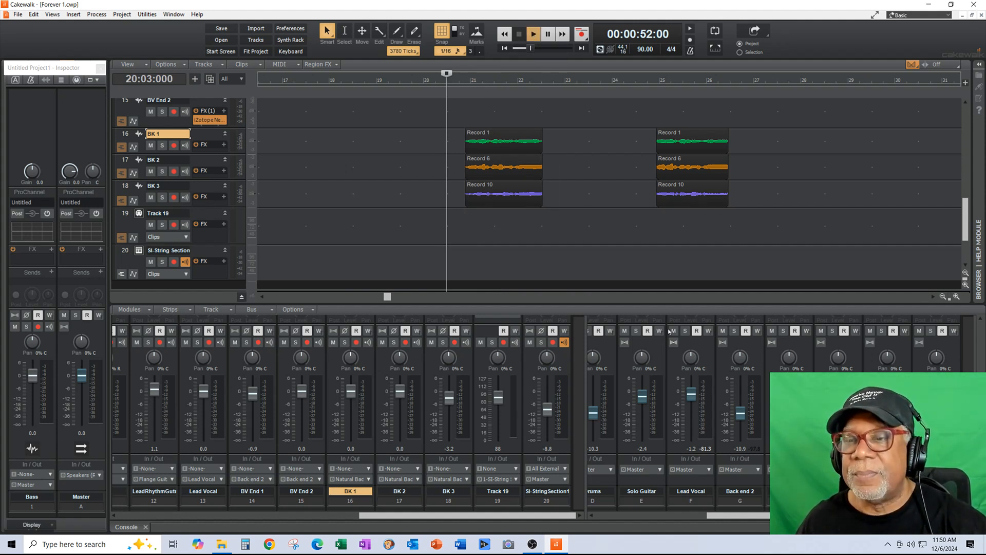
pyautogui.click(879, 332)
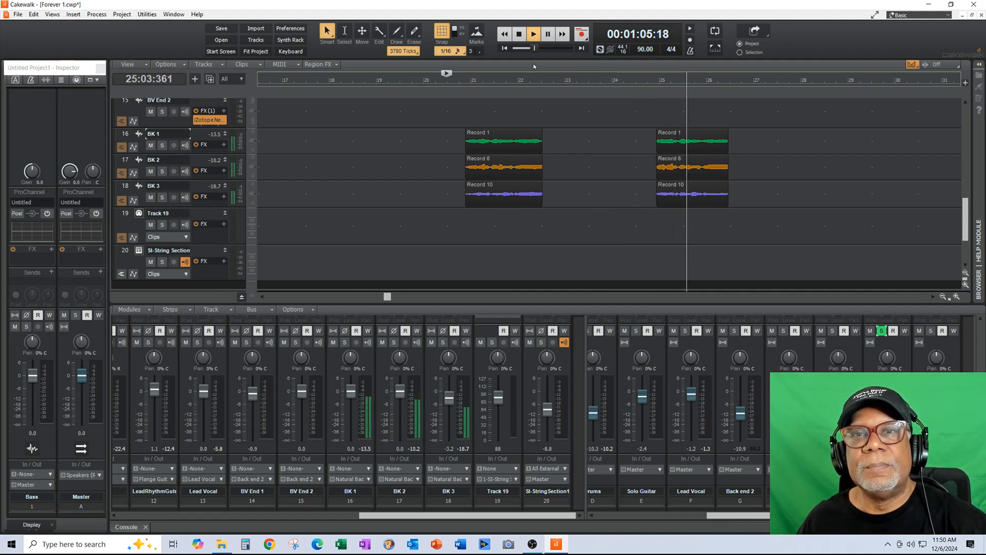
pyautogui.click(519, 34)
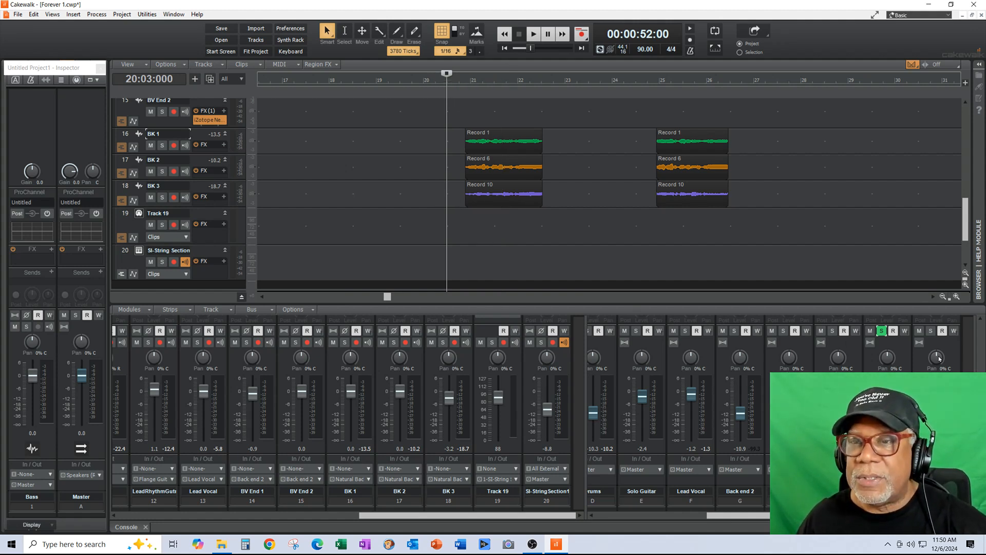
# Step: Unsolo the backing vocal bus and play the full mix from 19:04:480
pyautogui.click(888, 335)
pyautogui.click(418, 85)
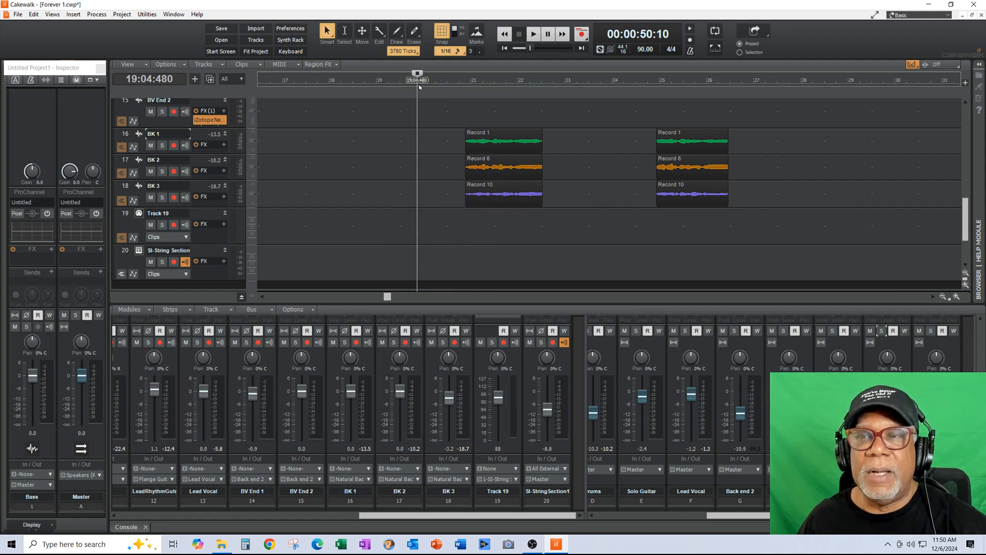
pyautogui.click(533, 36)
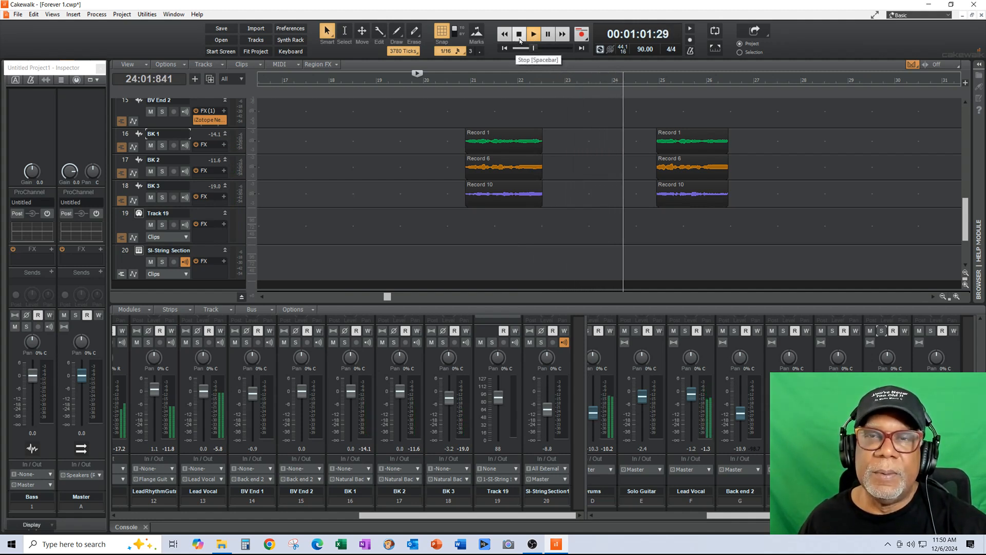
pyautogui.click(519, 39)
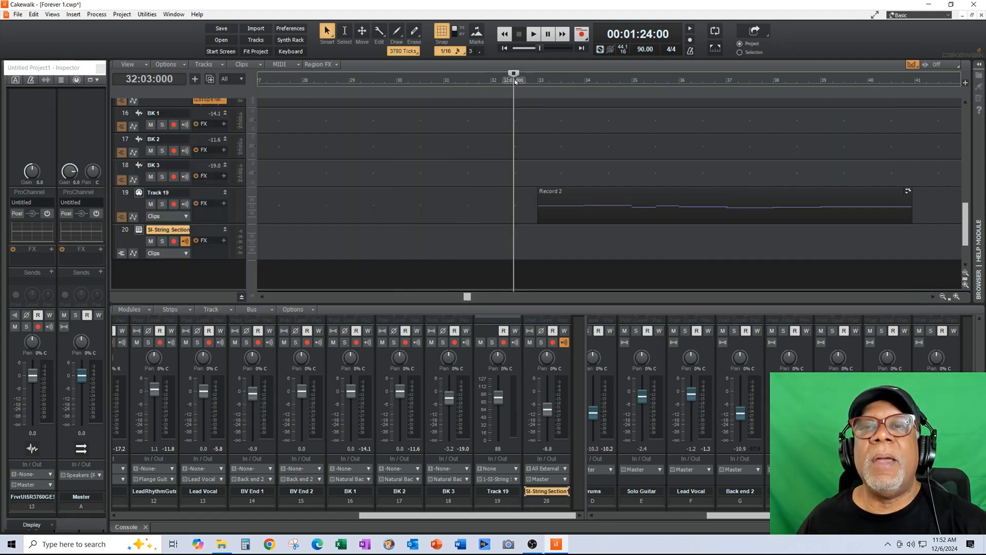
# Step: Play the song from 32:03:720, soloing and unsoloing the SI-String Section track along the way
pyautogui.click(523, 84)
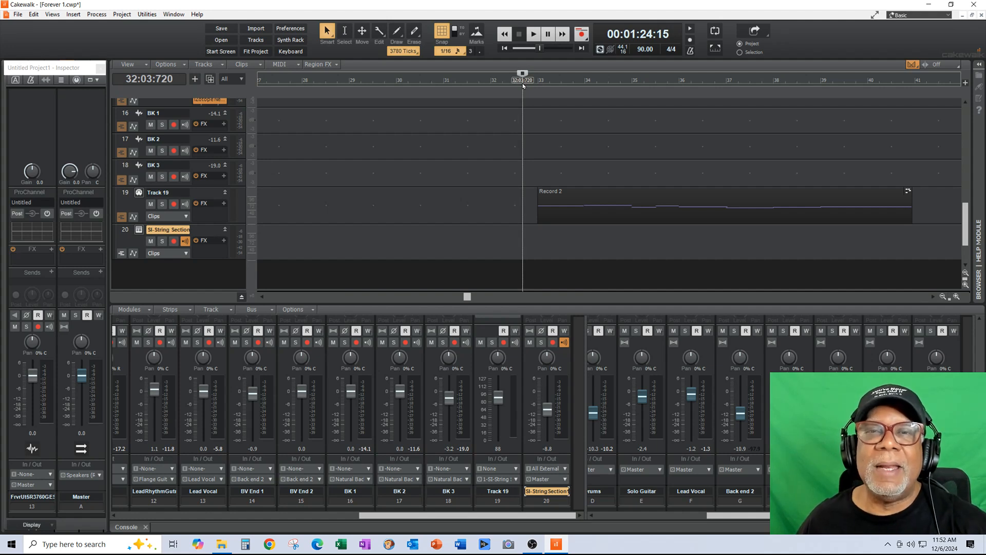
pyautogui.moveTo(968, 235)
pyautogui.mouseDown()
pyautogui.moveTo(965, 116)
pyautogui.moveTo(966, 230)
pyautogui.mouseUp()
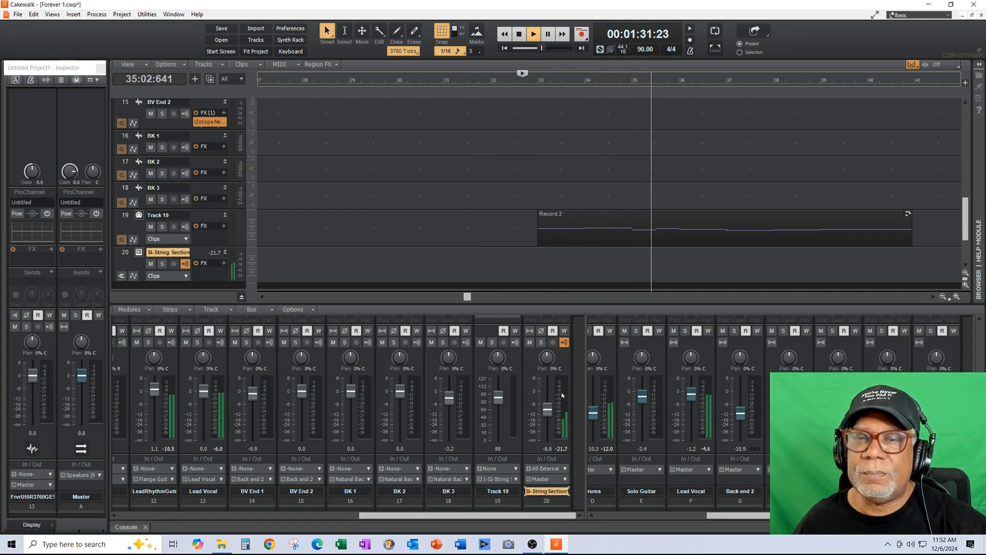
pyautogui.click(541, 342)
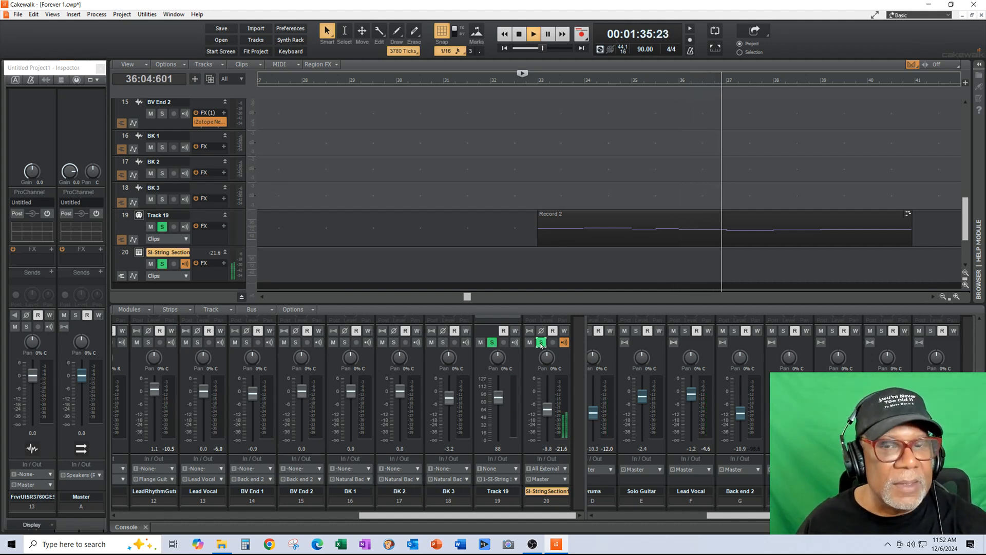
pyautogui.click(541, 342)
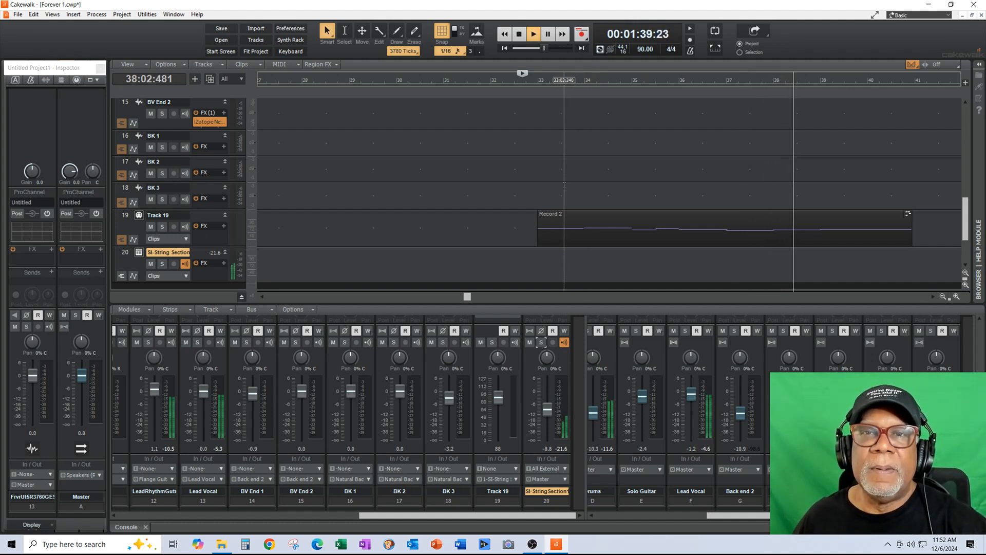
pyautogui.press('space')
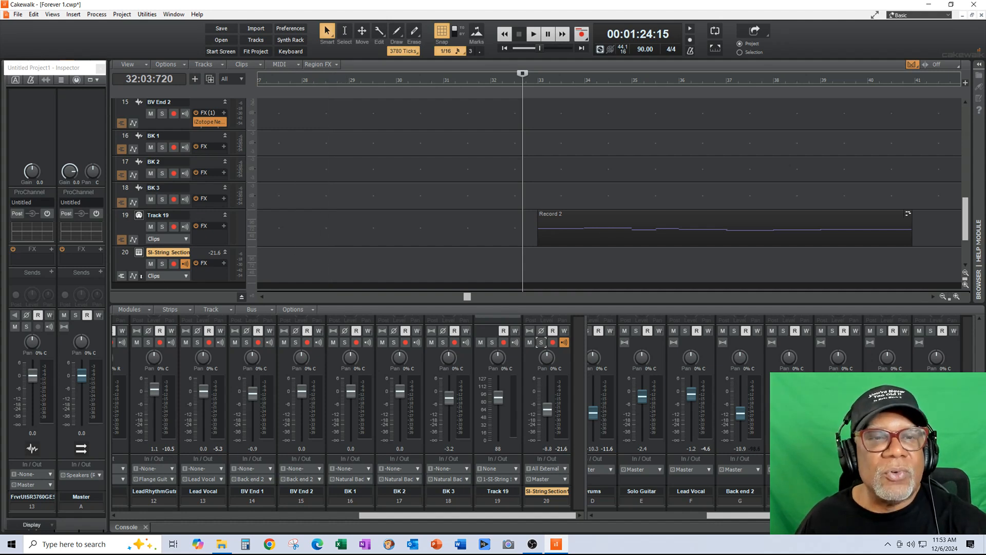
# Step: Show the SI-String Section synth during playback from 32:03:720, stop the playback and close the synth window
pyautogui.click(139, 252)
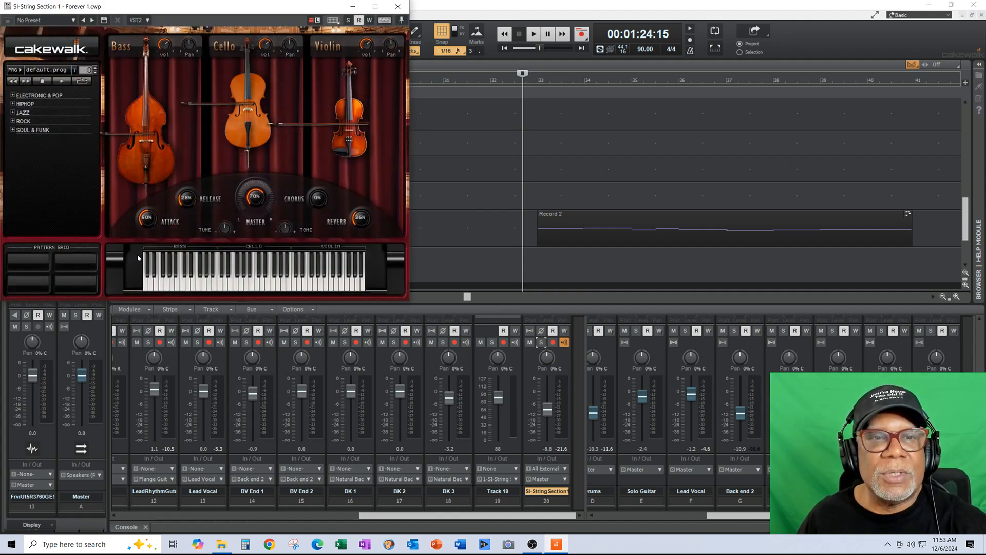
pyautogui.moveTo(241, 7); pyautogui.dragTo(321, 137)
pyautogui.moveTo(265, 331)
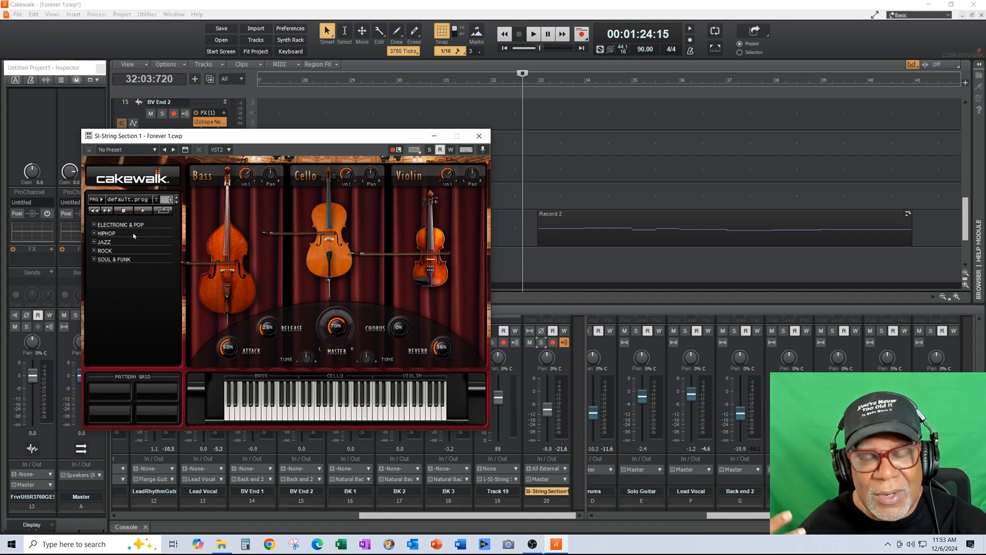
pyautogui.click(535, 40)
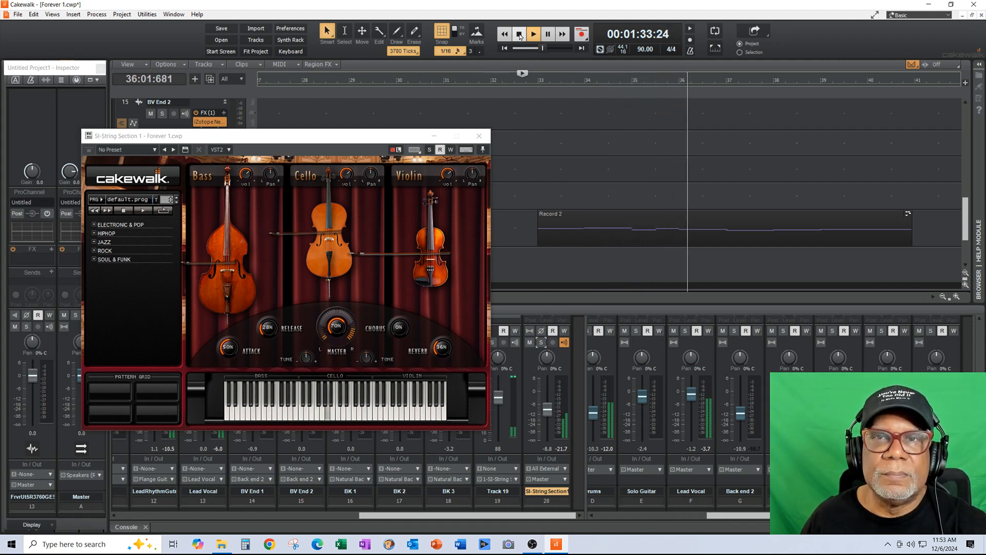
pyautogui.click(520, 34)
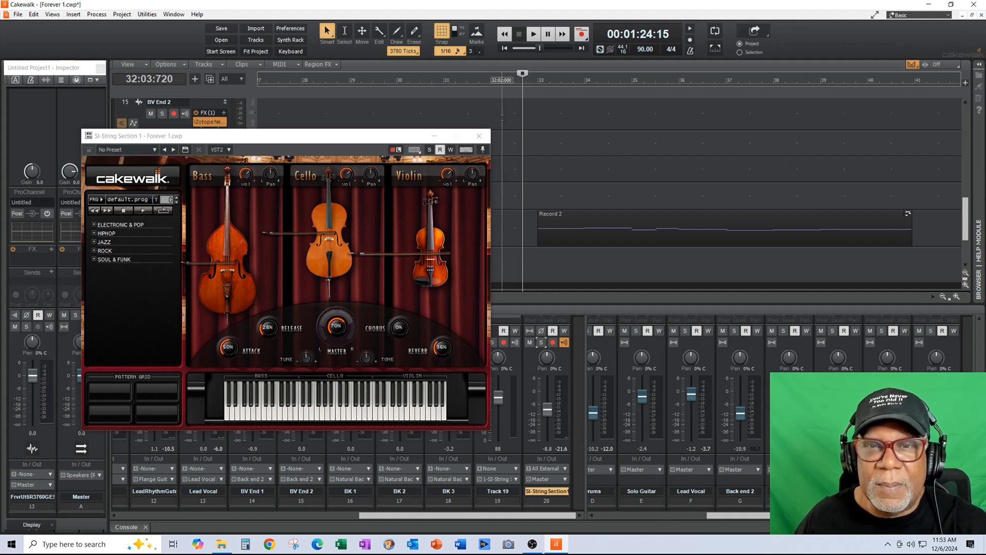
pyautogui.click(479, 137)
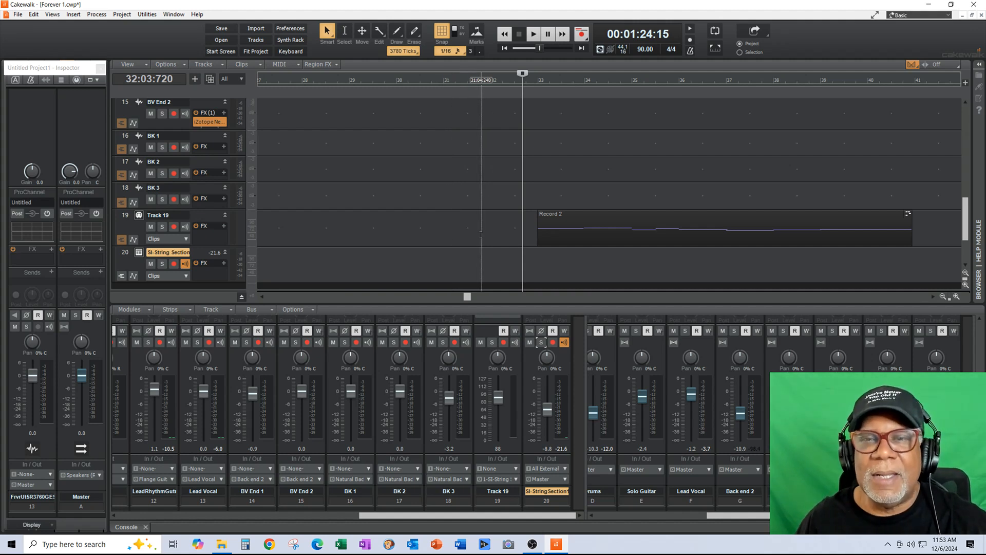
# Step: Open Track 19's Record 2 clip in the Piano Roll and view the note properties of the C 5 note at measure 33
pyautogui.click(362, 31)
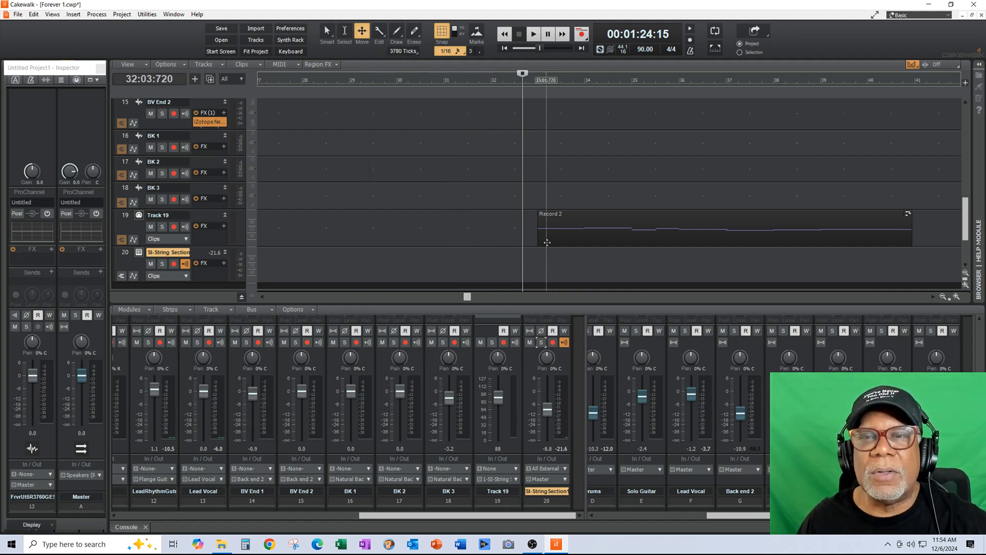
pyautogui.click(562, 228)
pyautogui.doubleClick(561, 228)
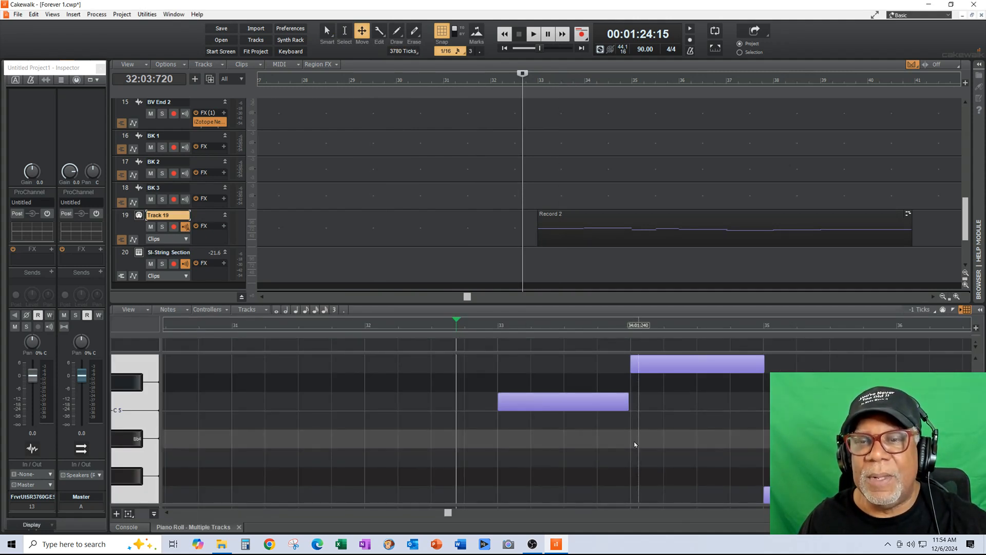
pyautogui.doubleClick(593, 402)
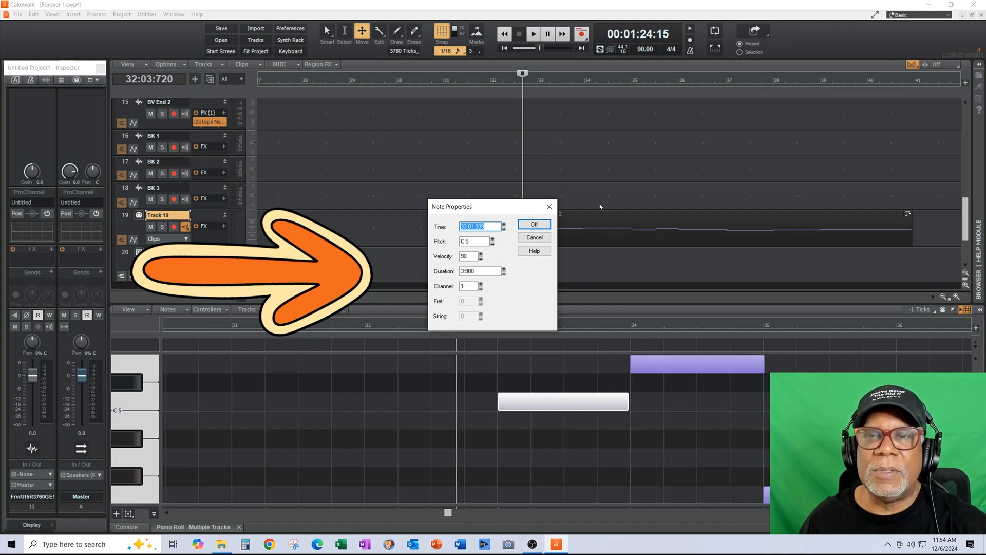
pyautogui.click(534, 238)
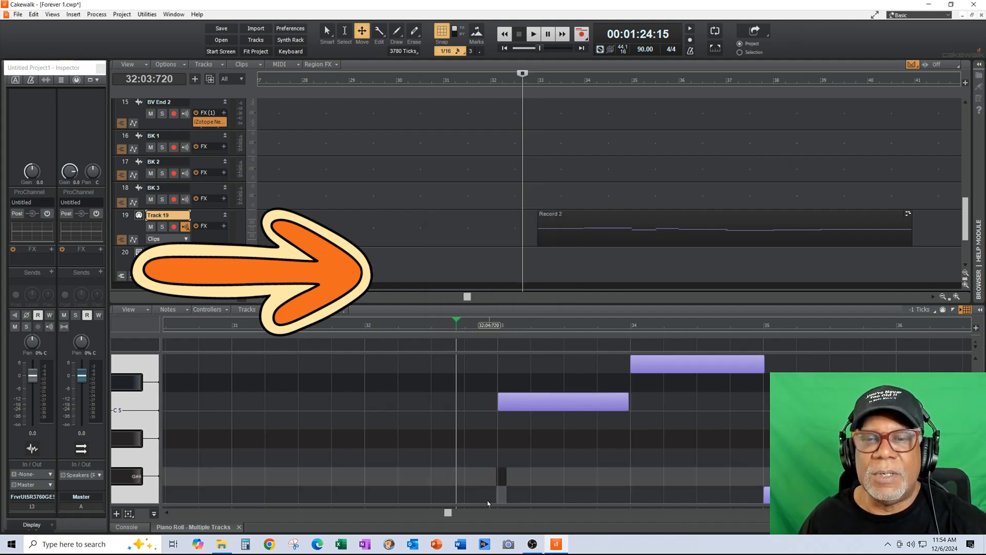
# Step: View the note properties of the D 5 note at measure 34 without changing them and close the Piano Roll
pyautogui.moveTo(454, 514); pyautogui.dragTo(479, 520)
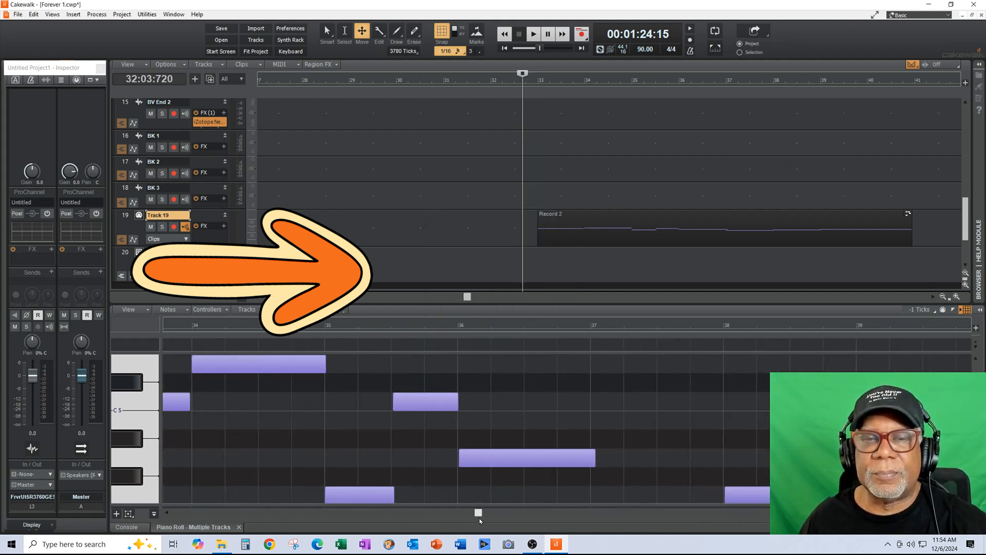
pyautogui.click(289, 365)
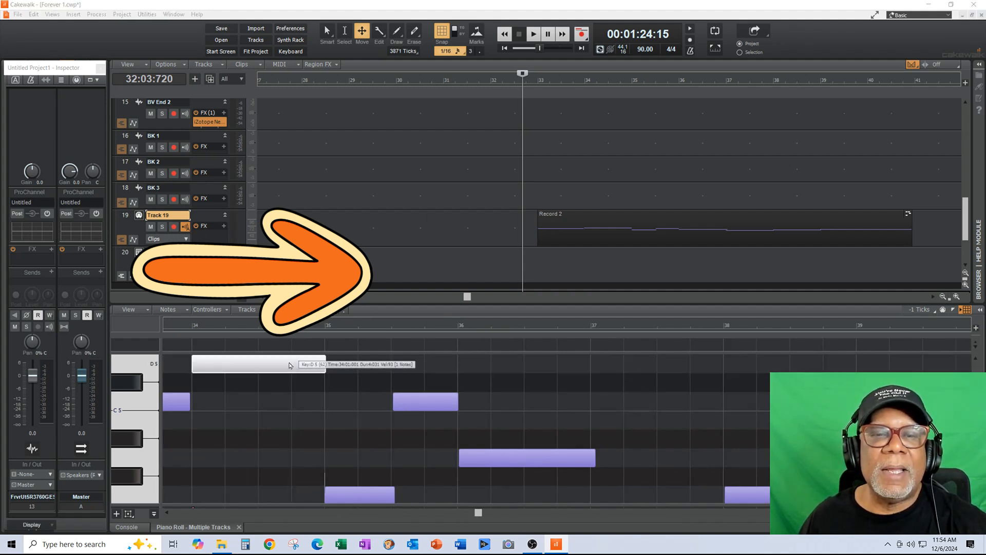
pyautogui.doubleClick(289, 366)
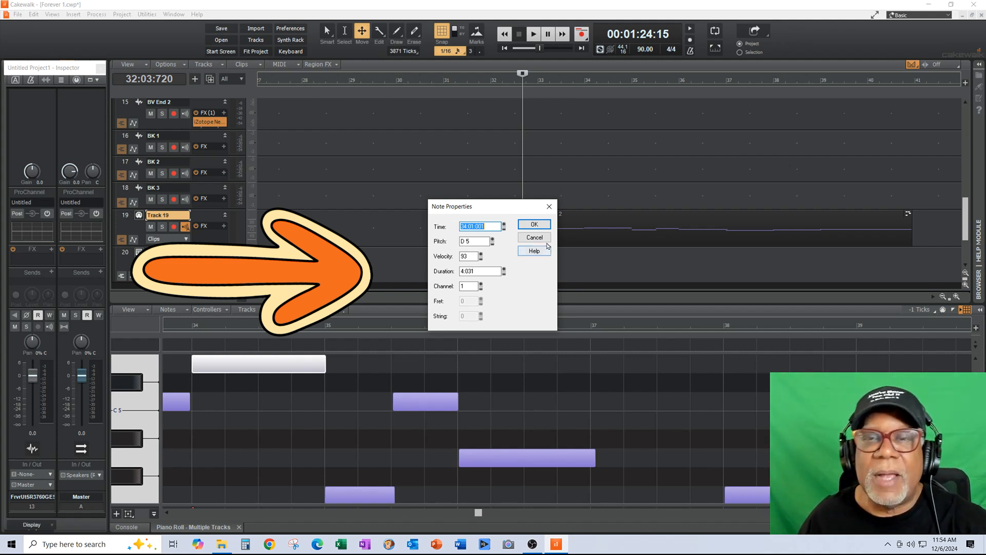
pyautogui.click(534, 237)
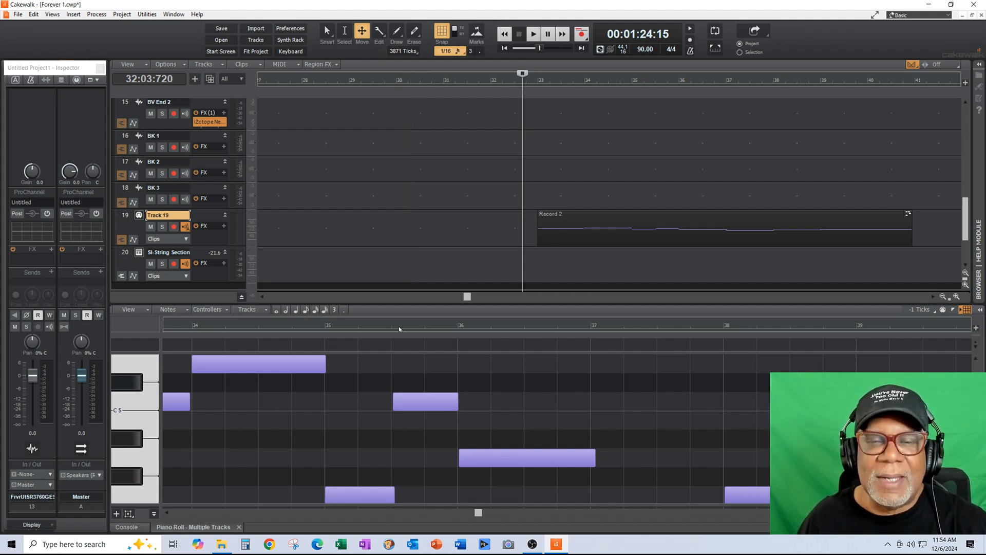
pyautogui.click(238, 527)
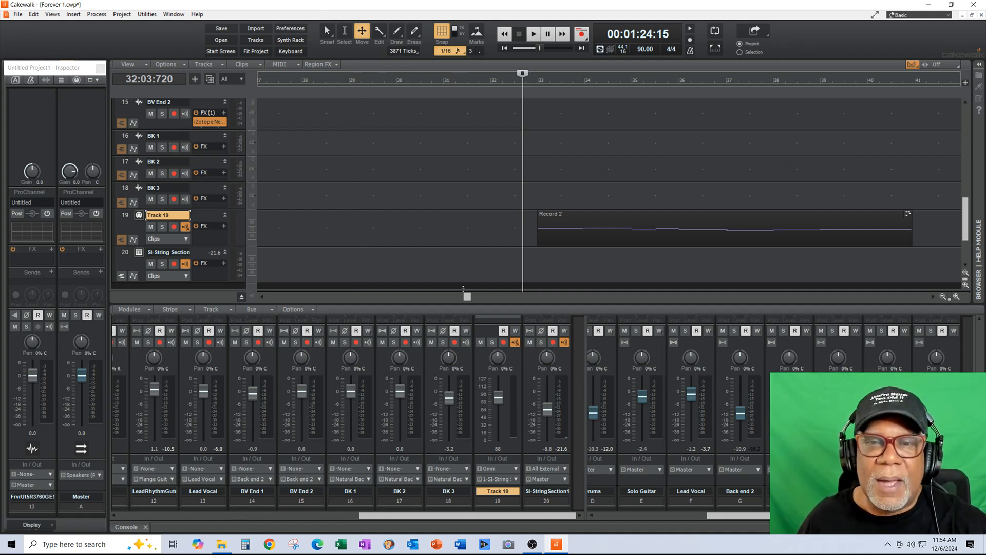
# Step: Play the full mix from the beginning of the song into measure 28, then stop the playback
pyautogui.moveTo(466, 296); pyautogui.dragTo(465, 296)
pyautogui.scroll(10, 934, 191)
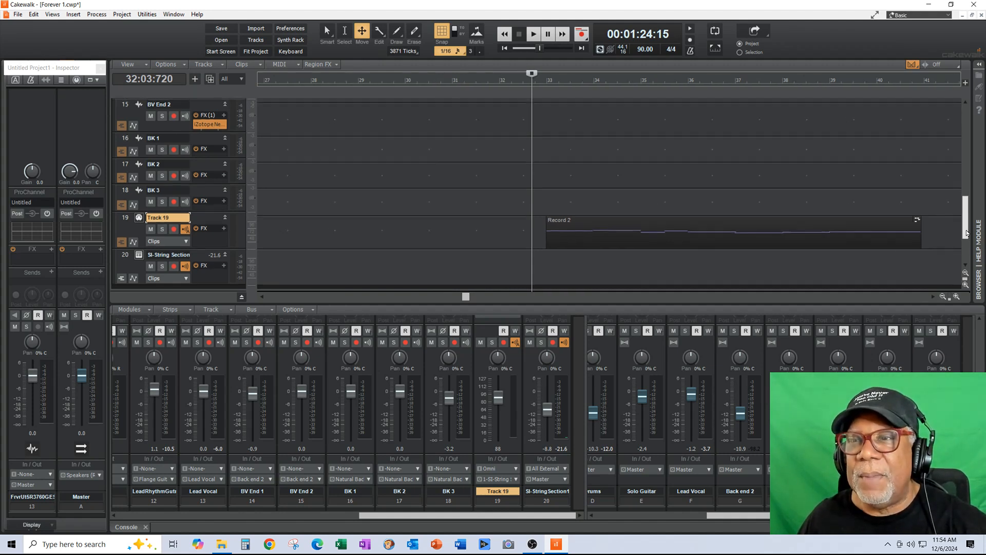
pyautogui.moveTo(465, 296); pyautogui.dragTo(451, 296)
pyautogui.click(615, 519)
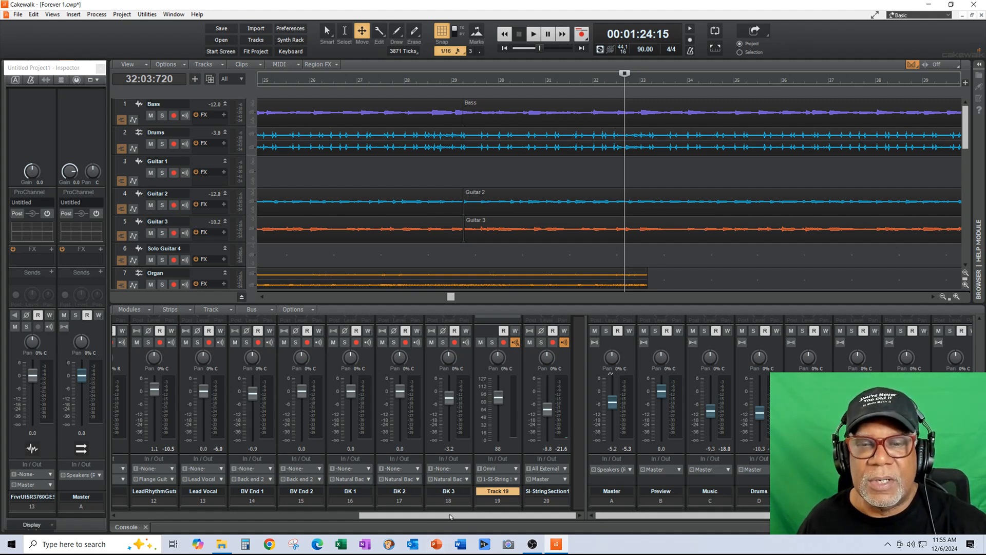
pyautogui.moveTo(668, 515); pyautogui.dragTo(743, 515)
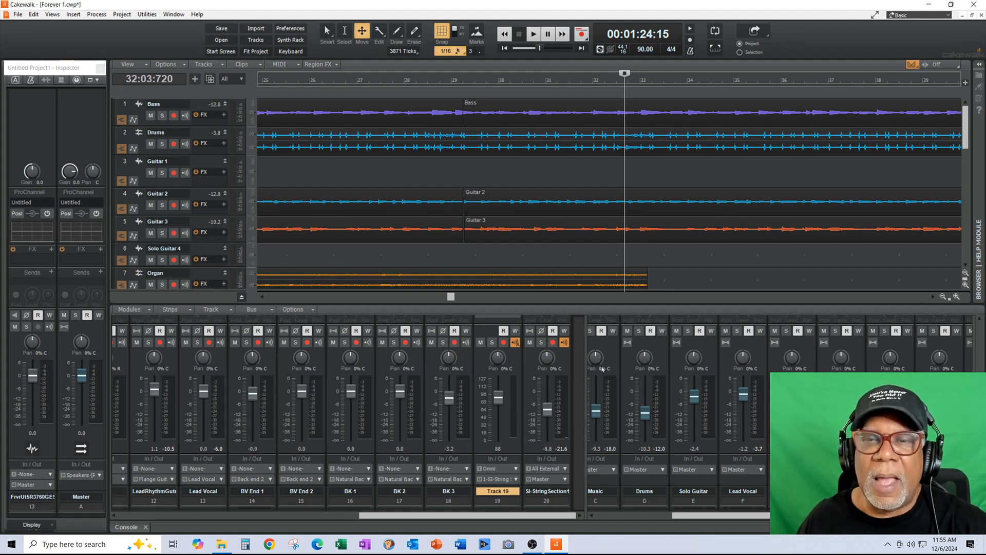
pyautogui.moveTo(451, 297); pyautogui.dragTo(247, 312)
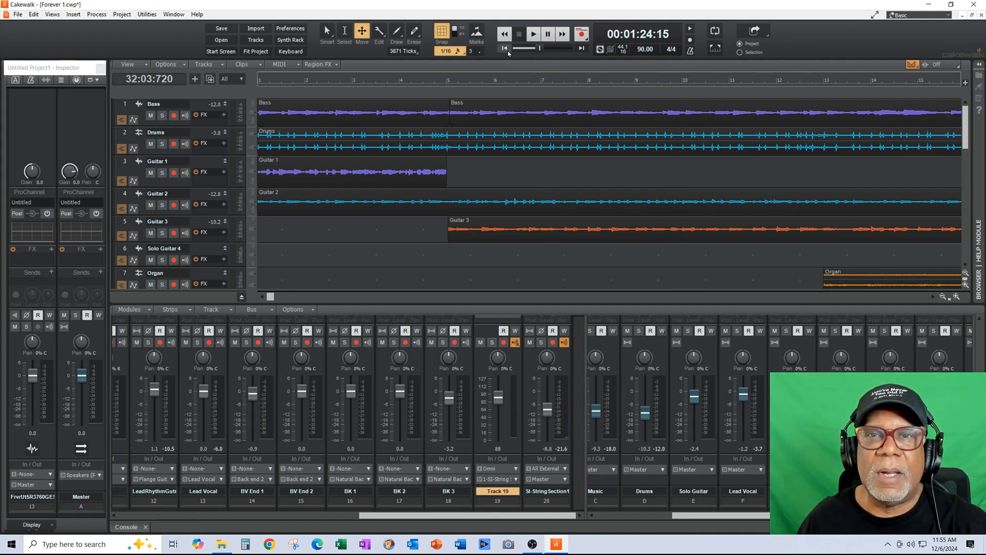
pyautogui.click(506, 48)
pyautogui.press('space')
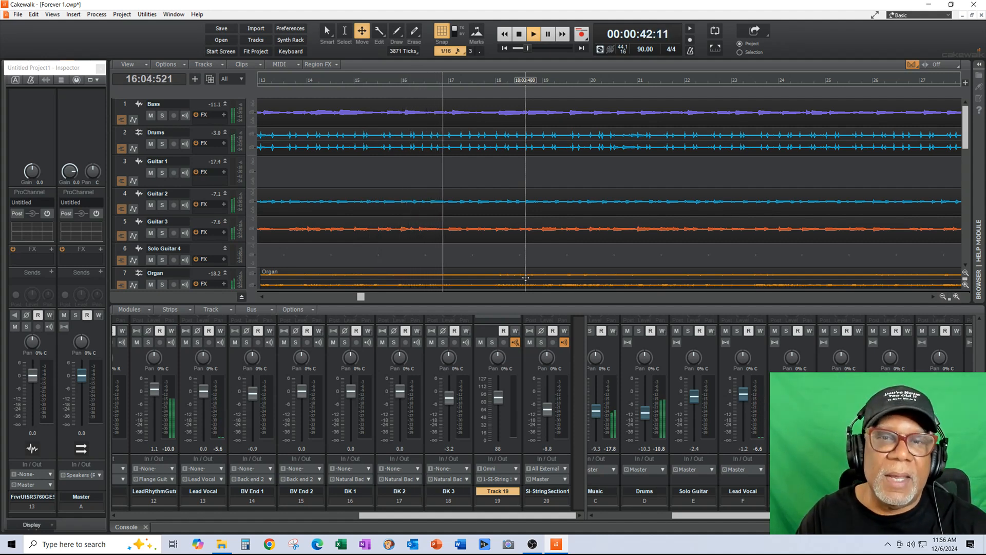
pyautogui.moveTo(965, 140); pyautogui.dragTo(970, 159)
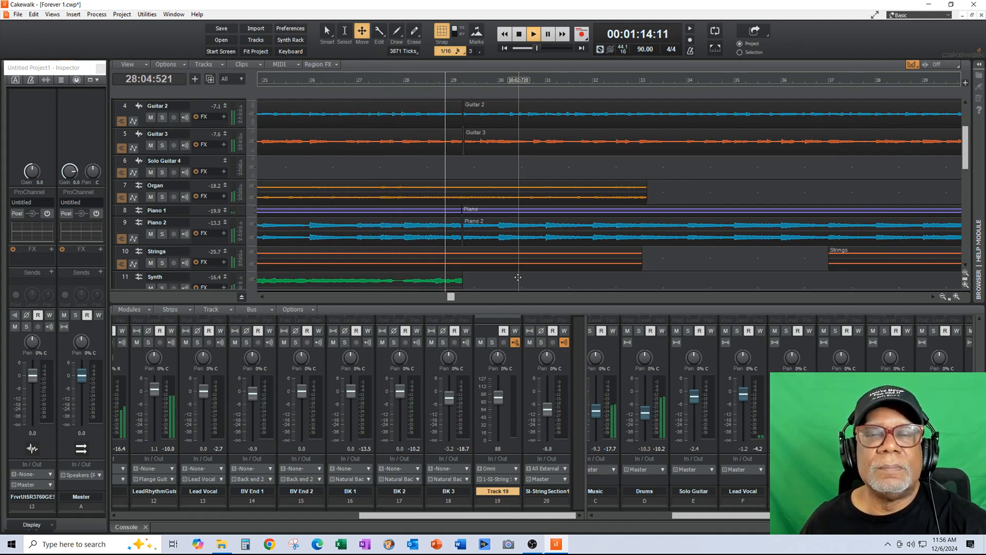
pyautogui.click(518, 34)
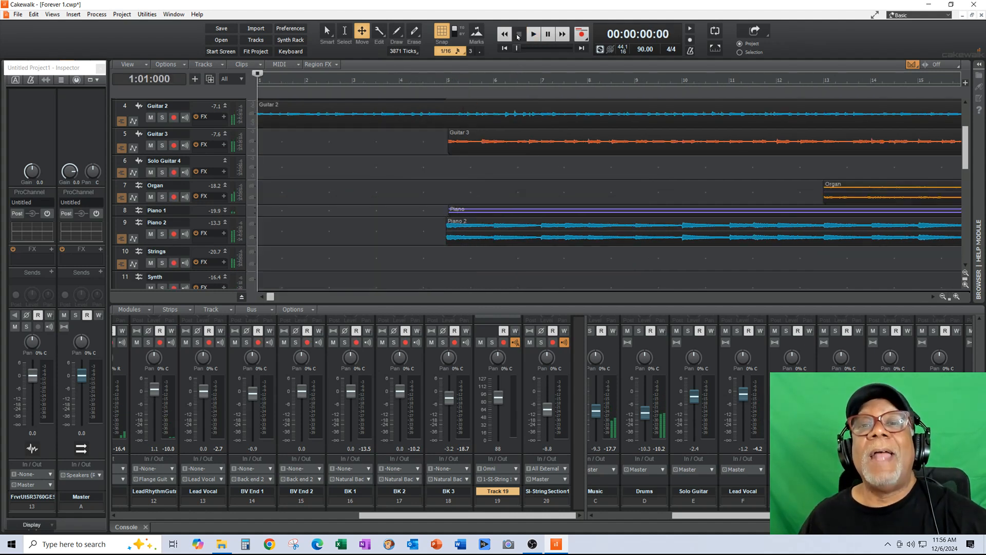